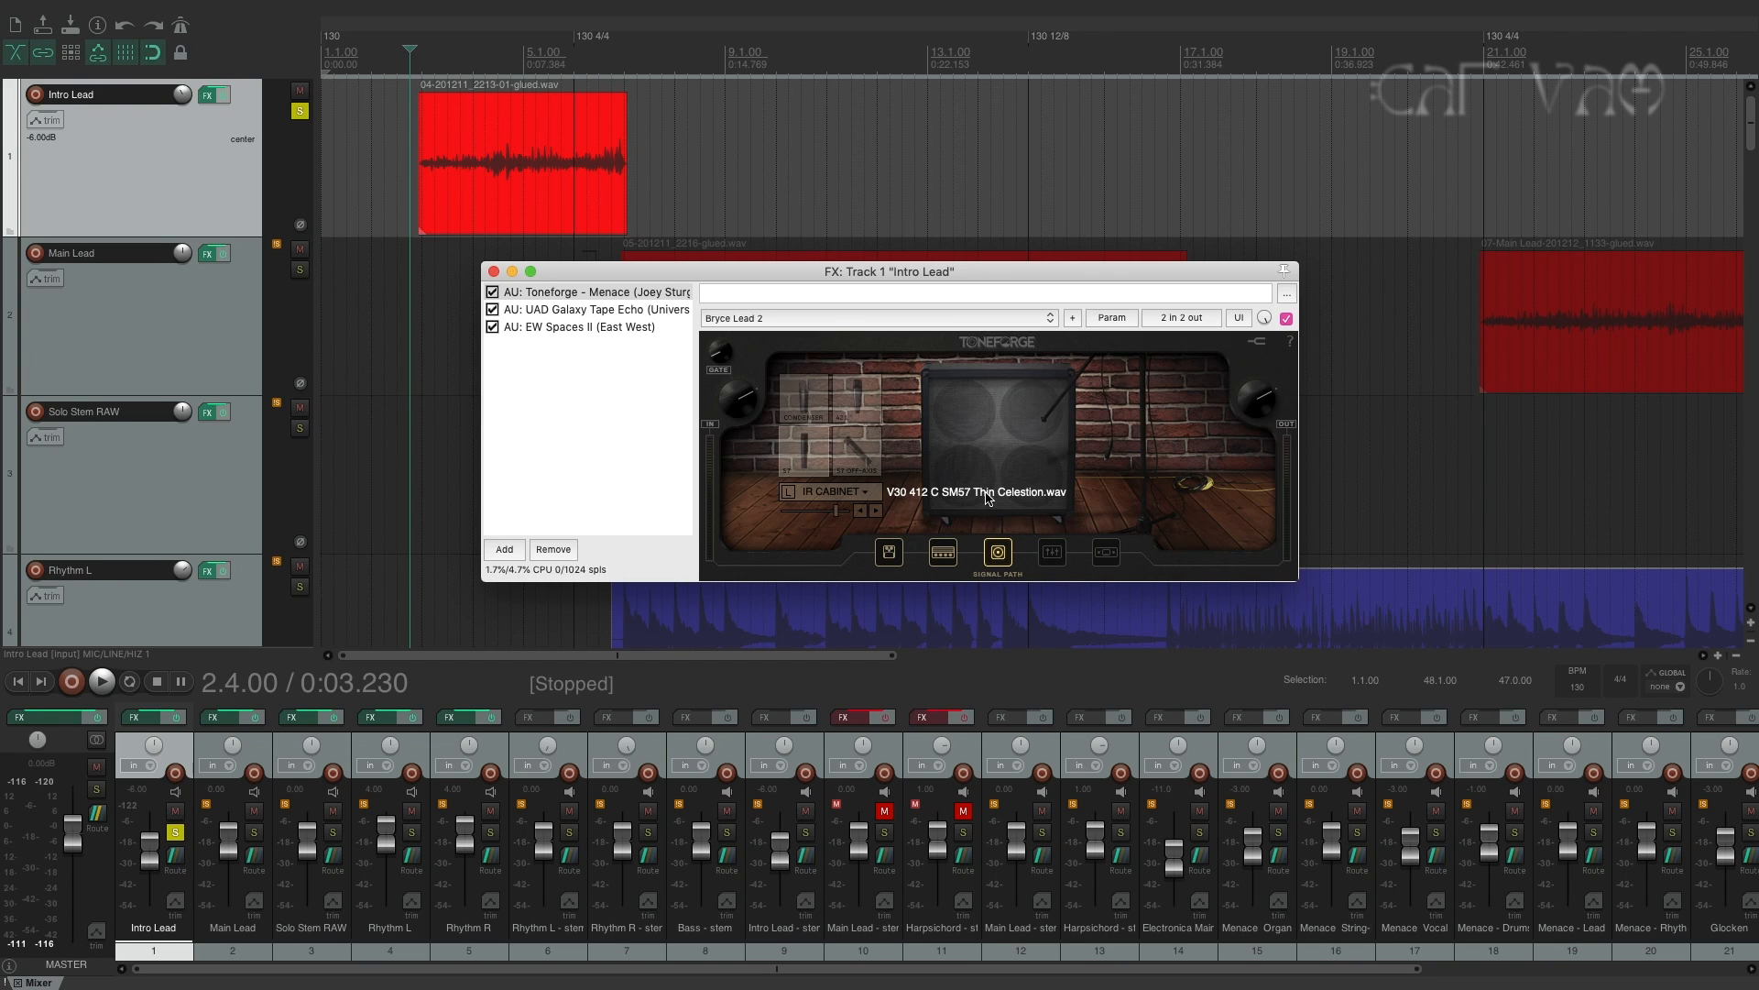
Review the Intro Lead effects chain, viewing UAD Galaxy Tape Echo and EW Spaces II before returning to Toneforge Menace.
{"action": "left_click_drag", "start_coordinate": [1019, 268], "coordinate": [1036, 243]}
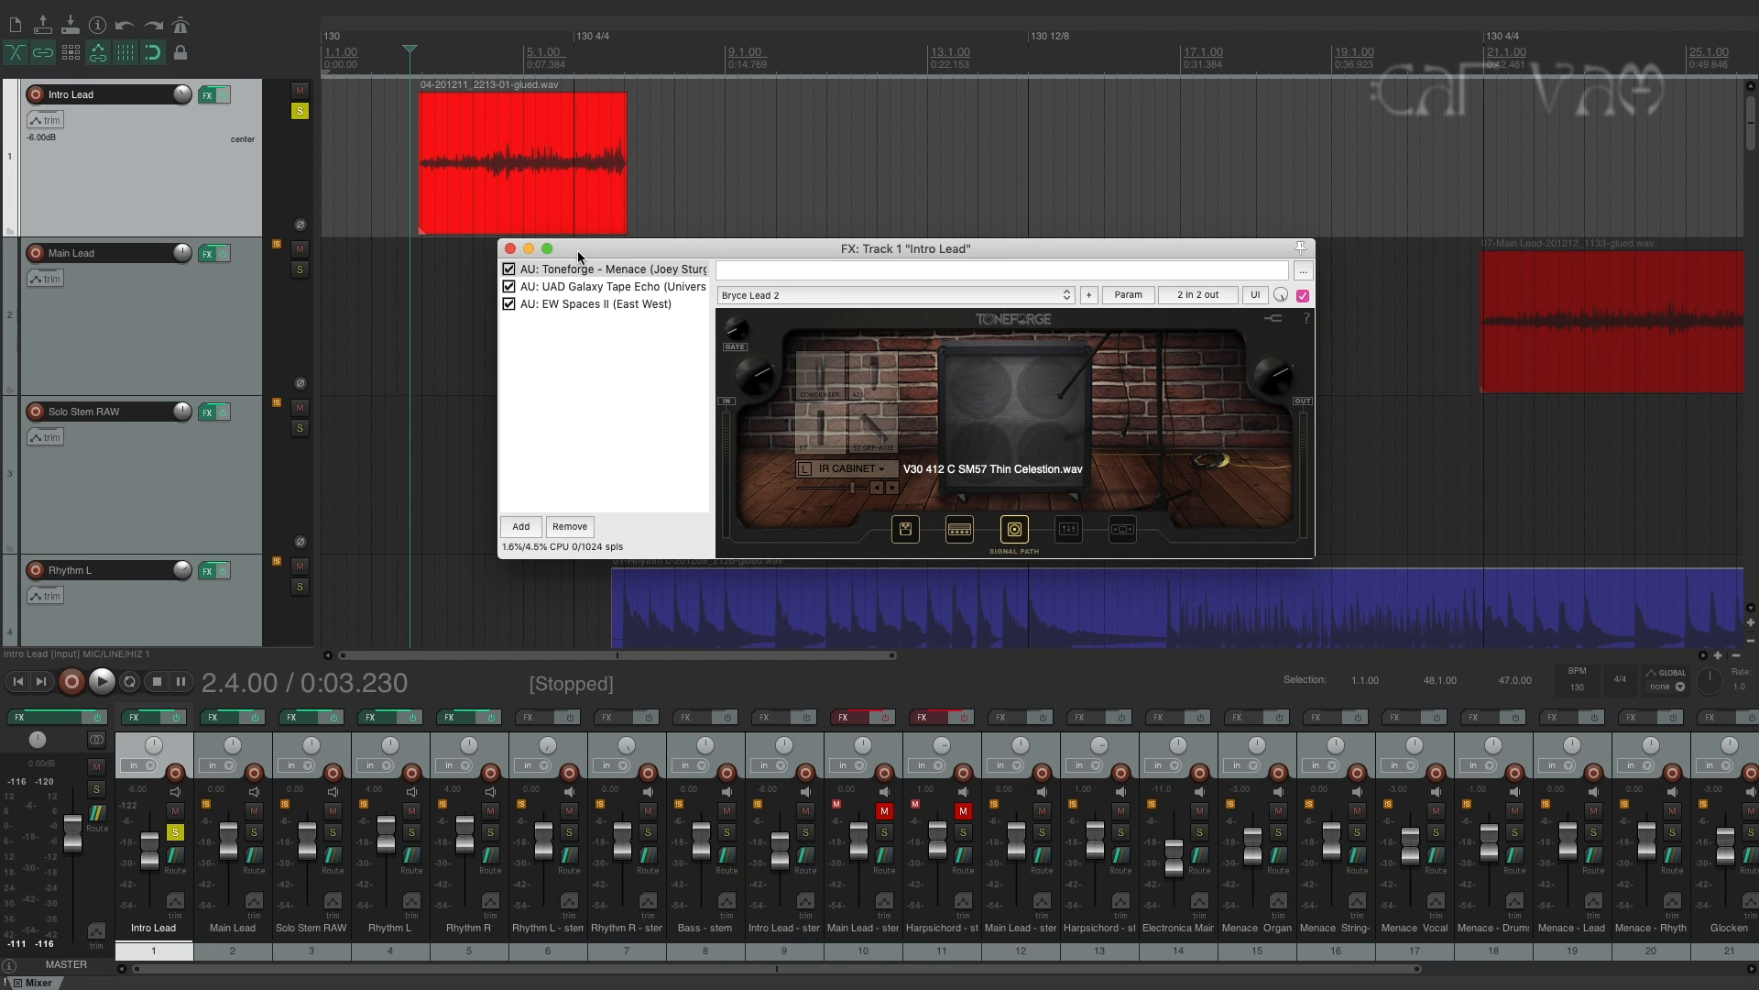
{"action": "left_click", "coordinate": [594, 288]}
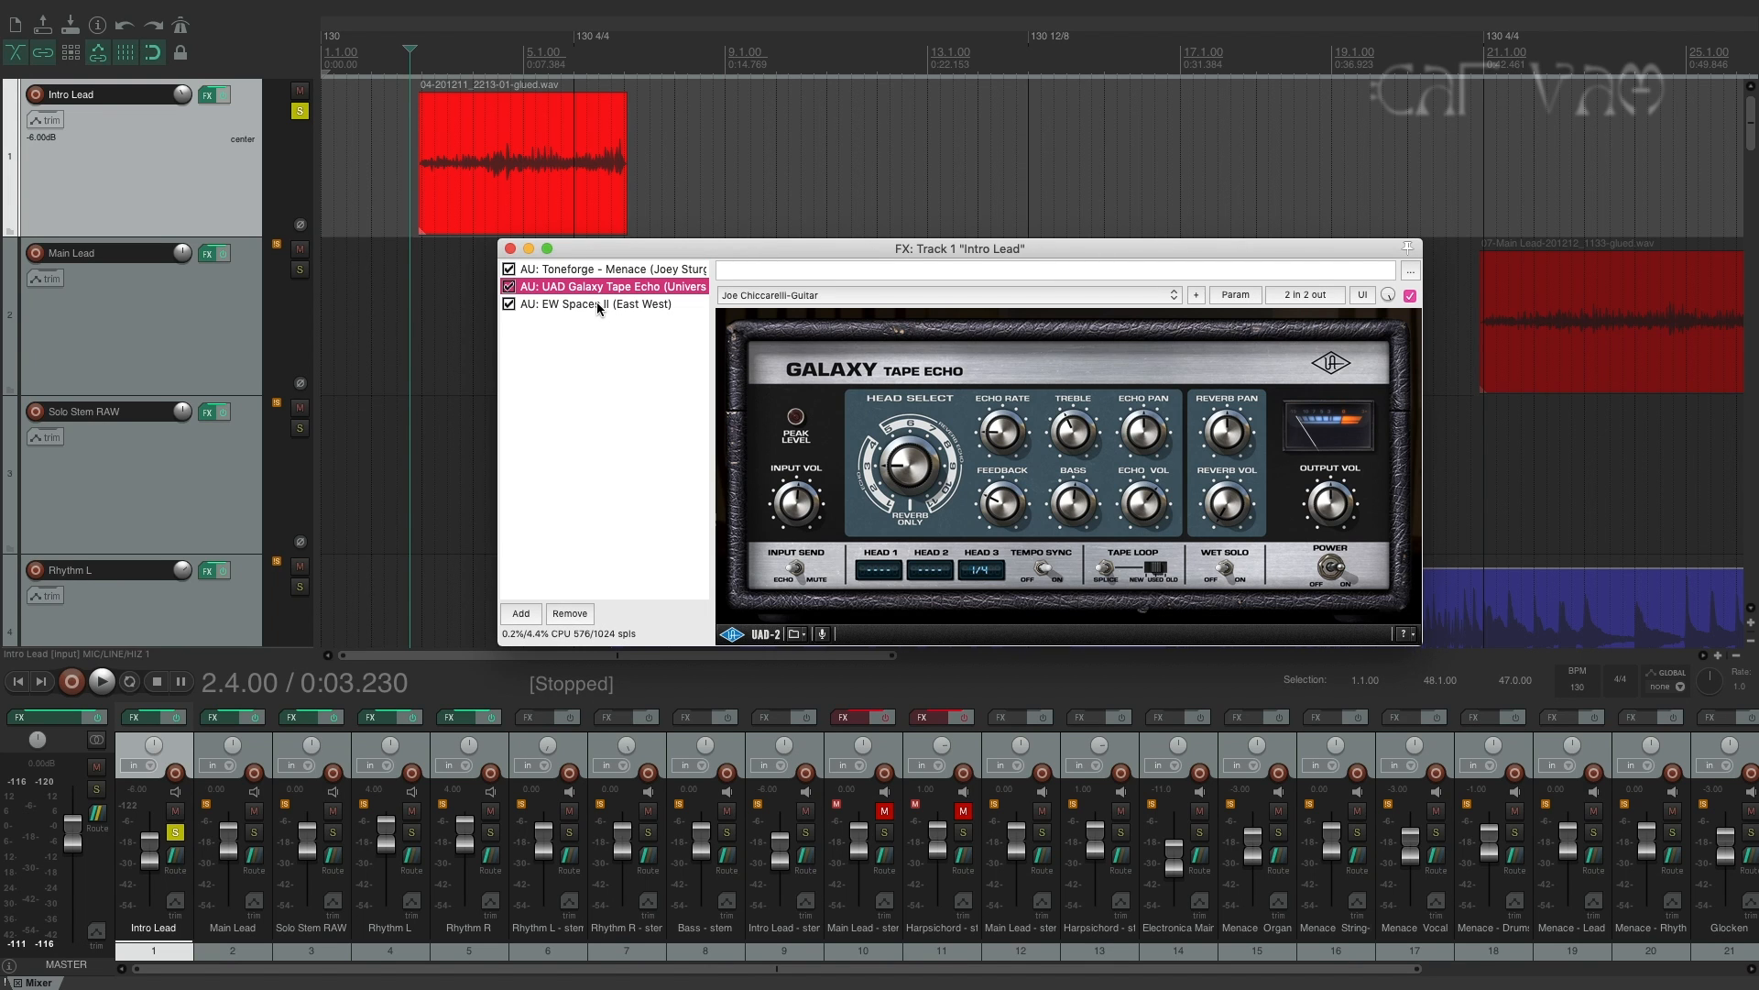
{"action": "left_click", "coordinate": [597, 305]}
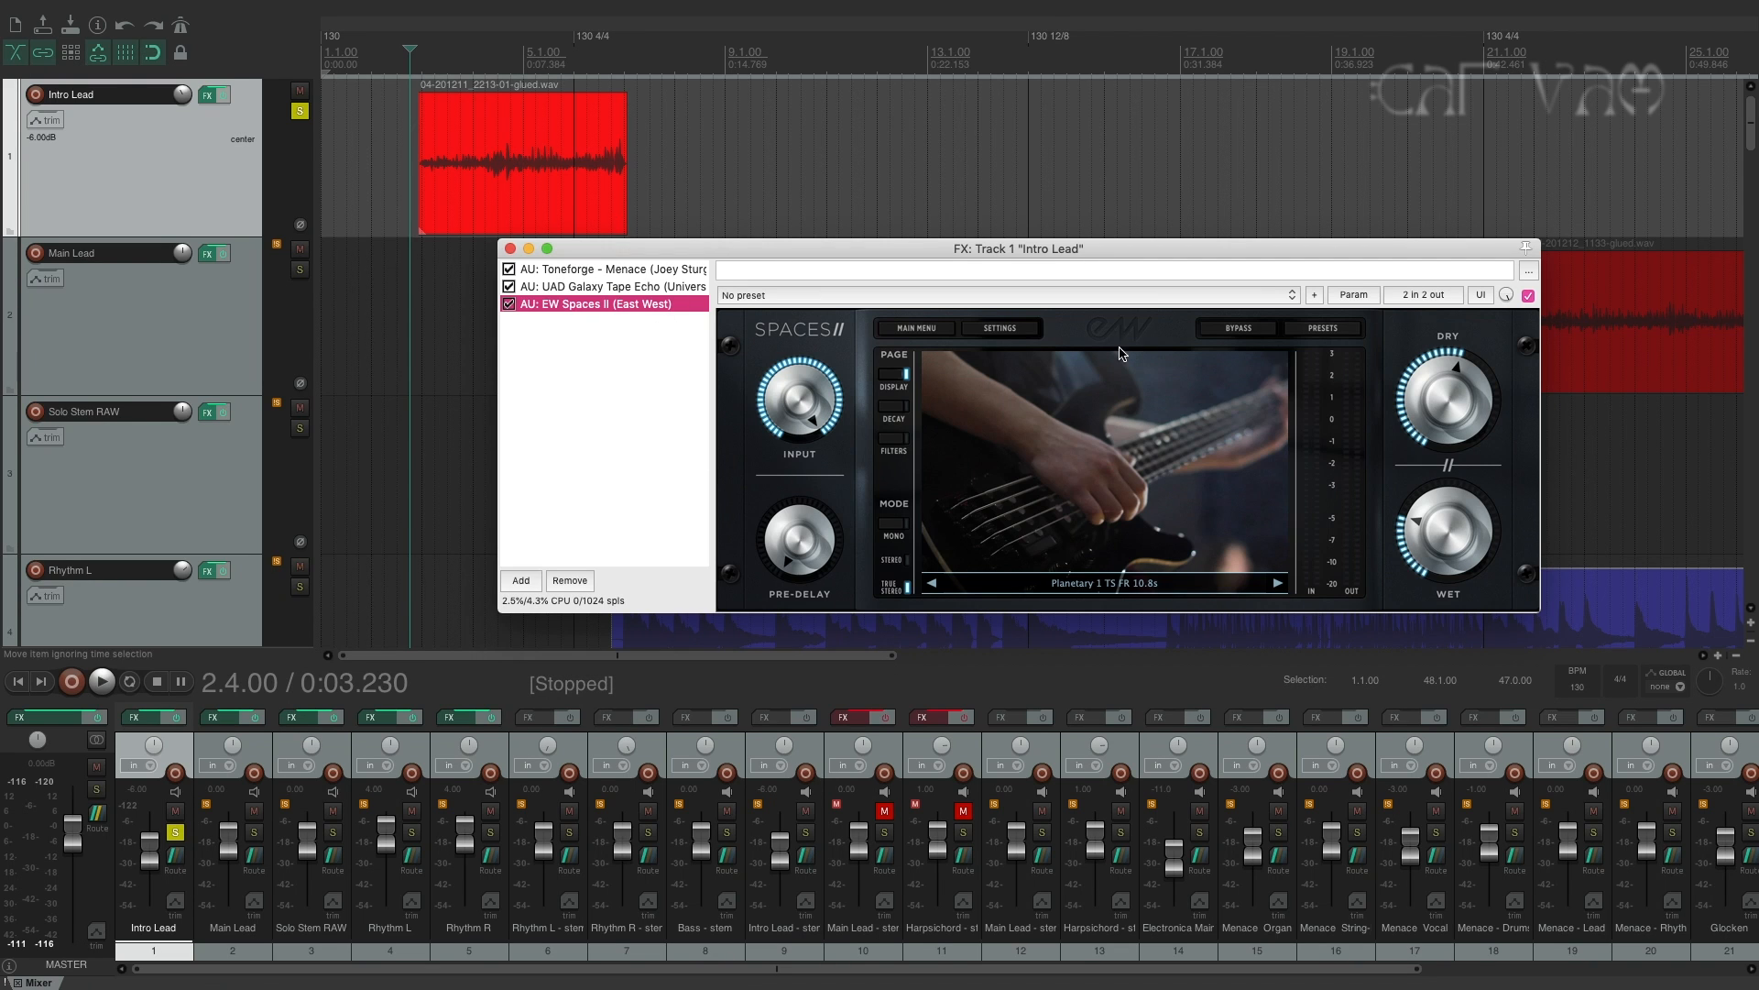
{"action": "left_click", "coordinate": [586, 270]}
Play the soloed Intro Lead track from 2.4.00 to hear its tone, and stop playback.
{"action": "key", "text": "space"}
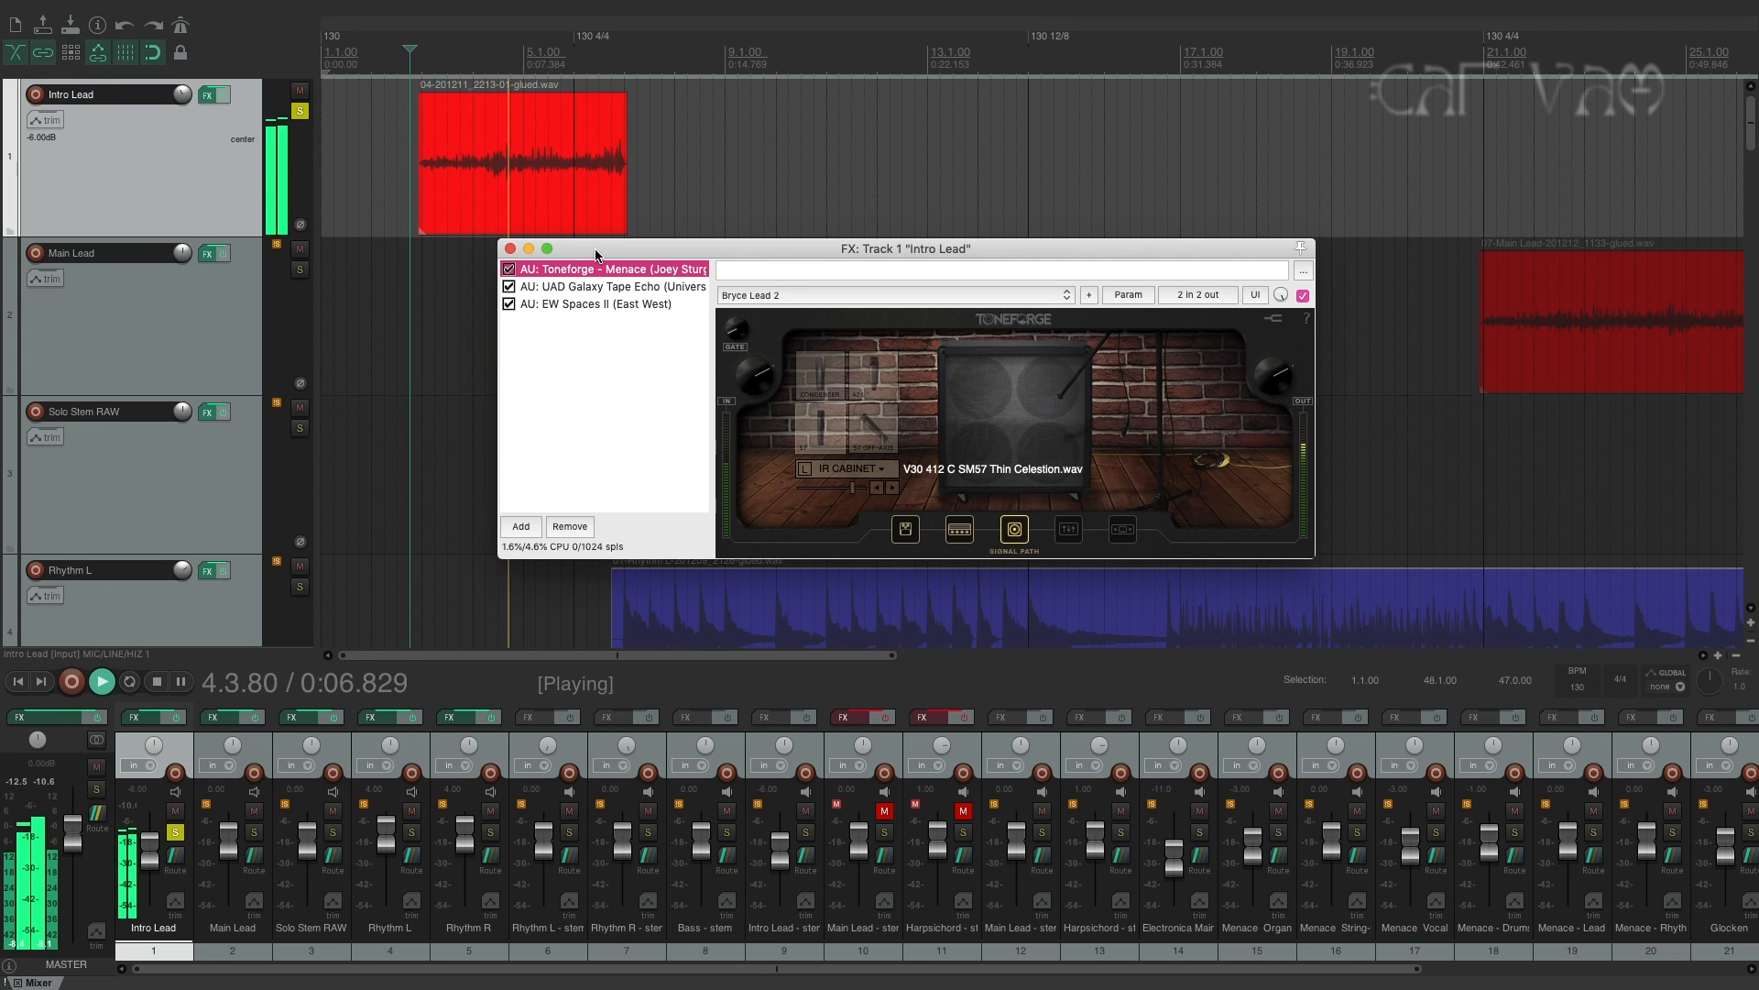
{"action": "key", "text": "space"}
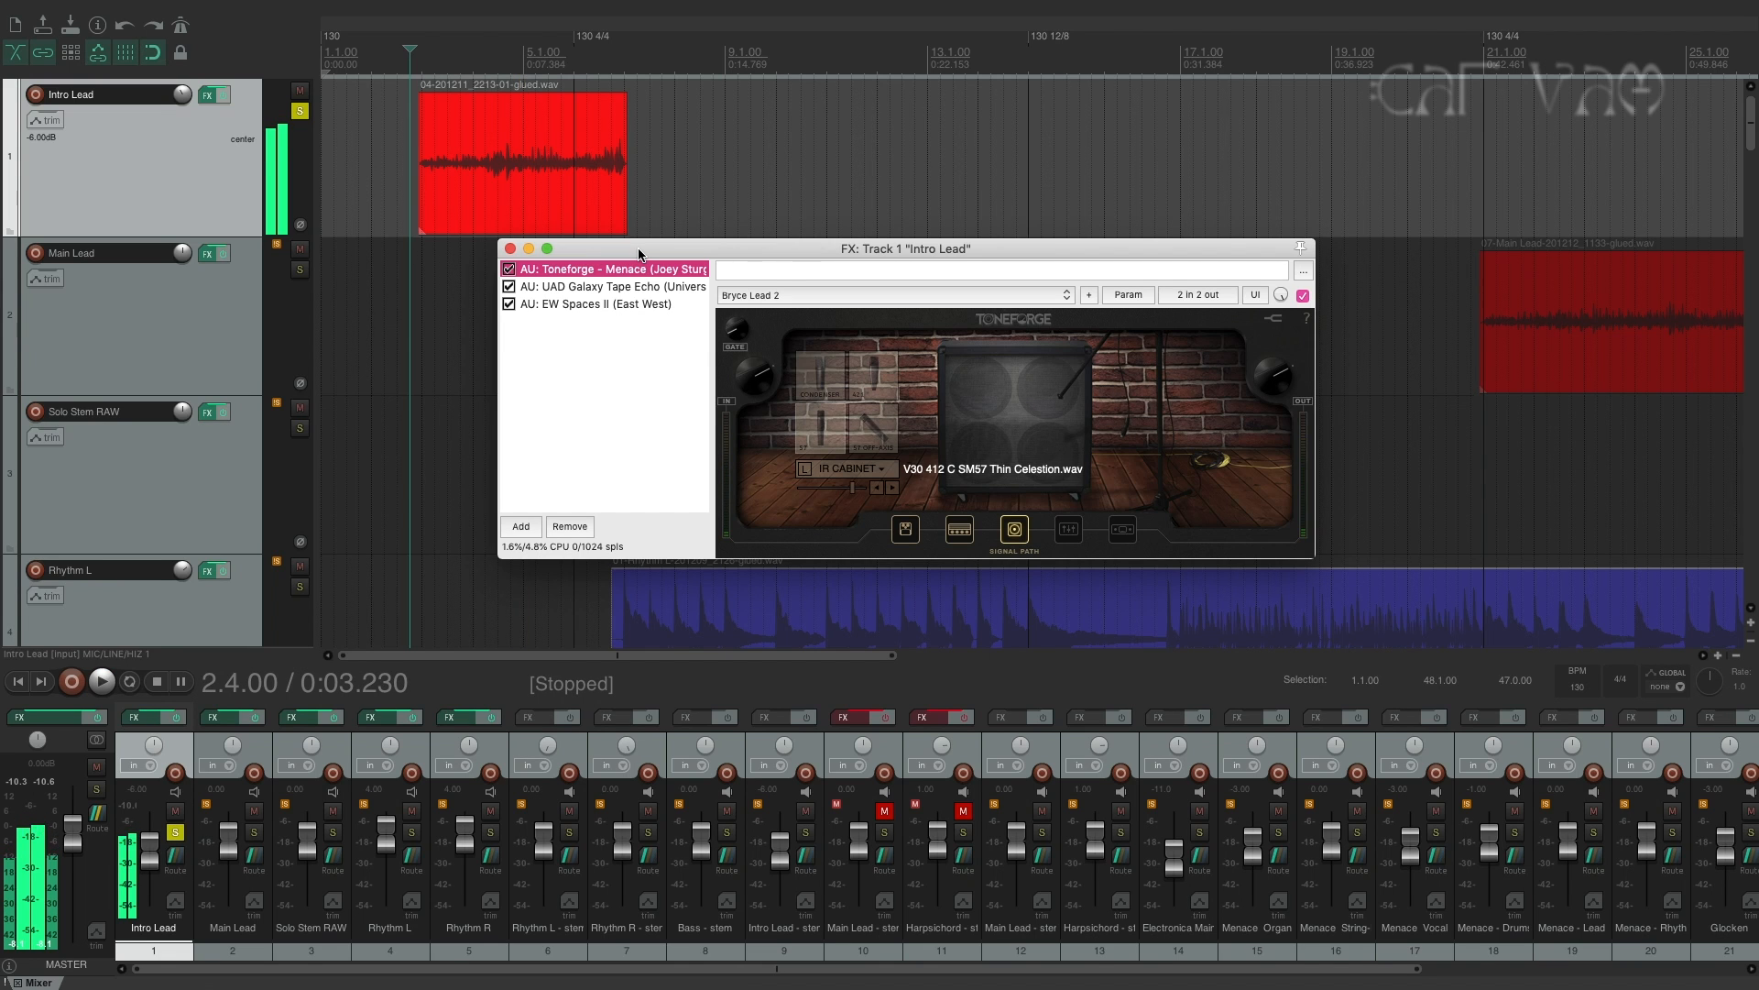
{"action": "left_click_drag", "start_coordinate": [630, 249], "coordinate": [643, 293]}
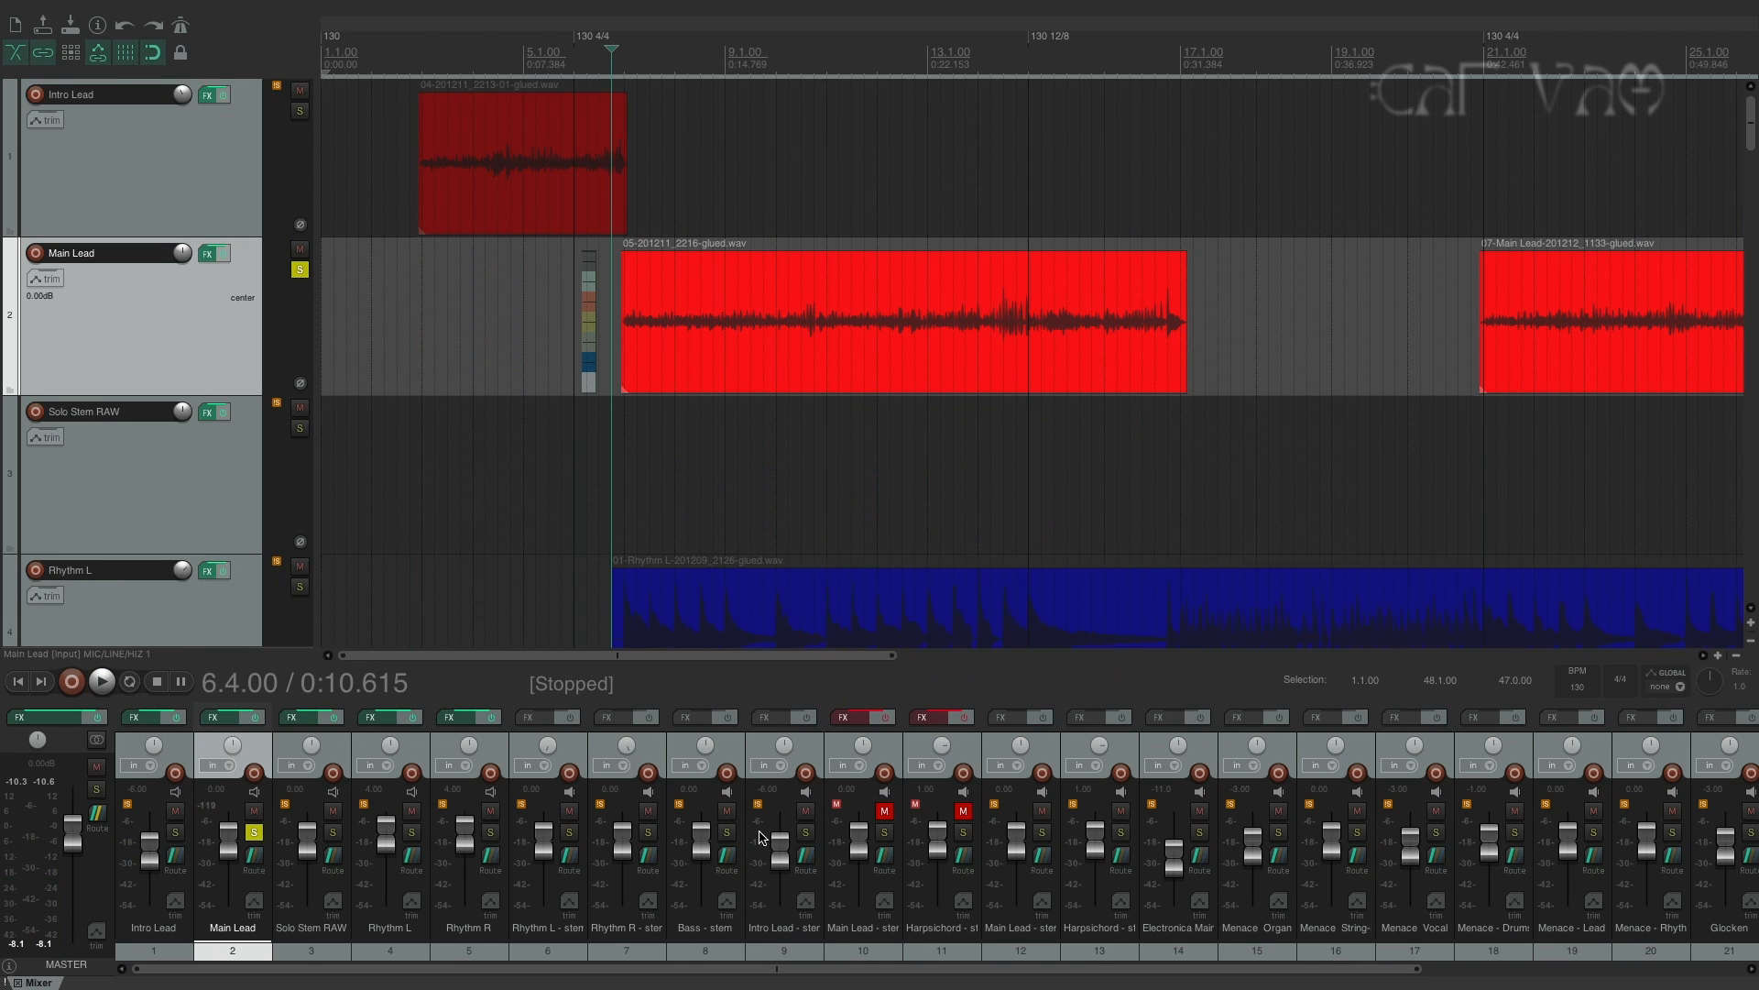
Open the Main Lead track's effects chain and examine its UAD Galaxy Tape Echo and Toneforge Menace plugins.
{"action": "key", "text": "f"}
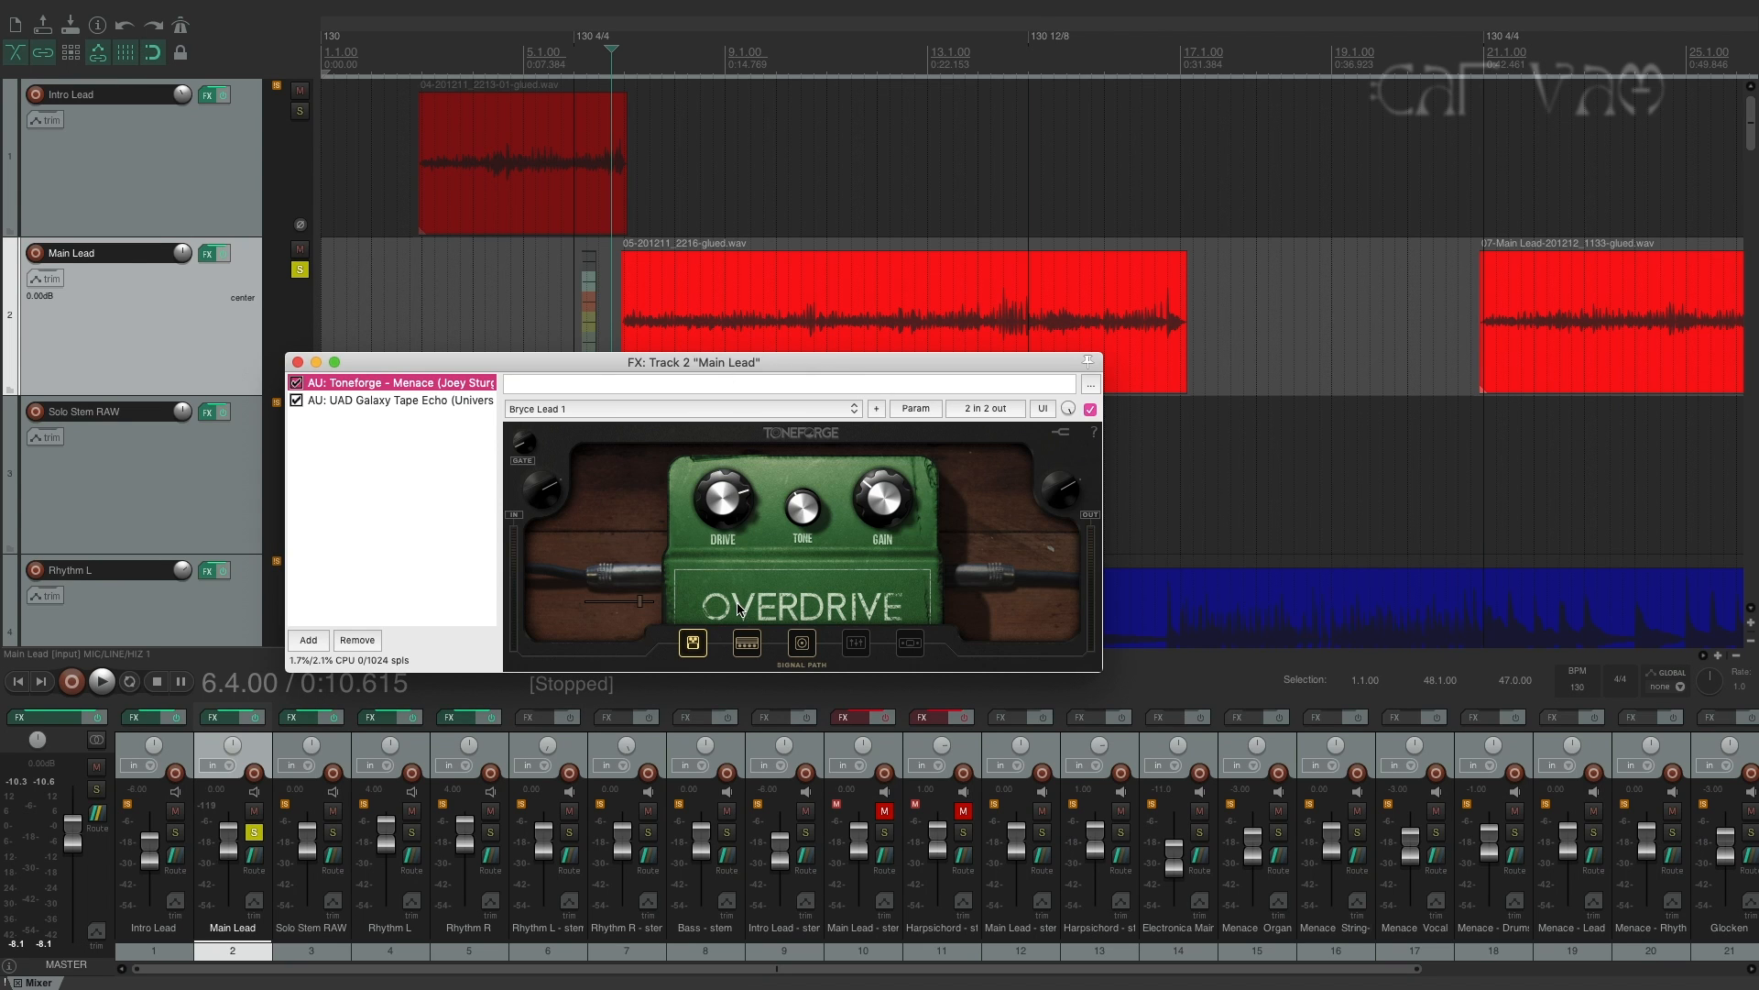
{"action": "left_click", "coordinate": [394, 399]}
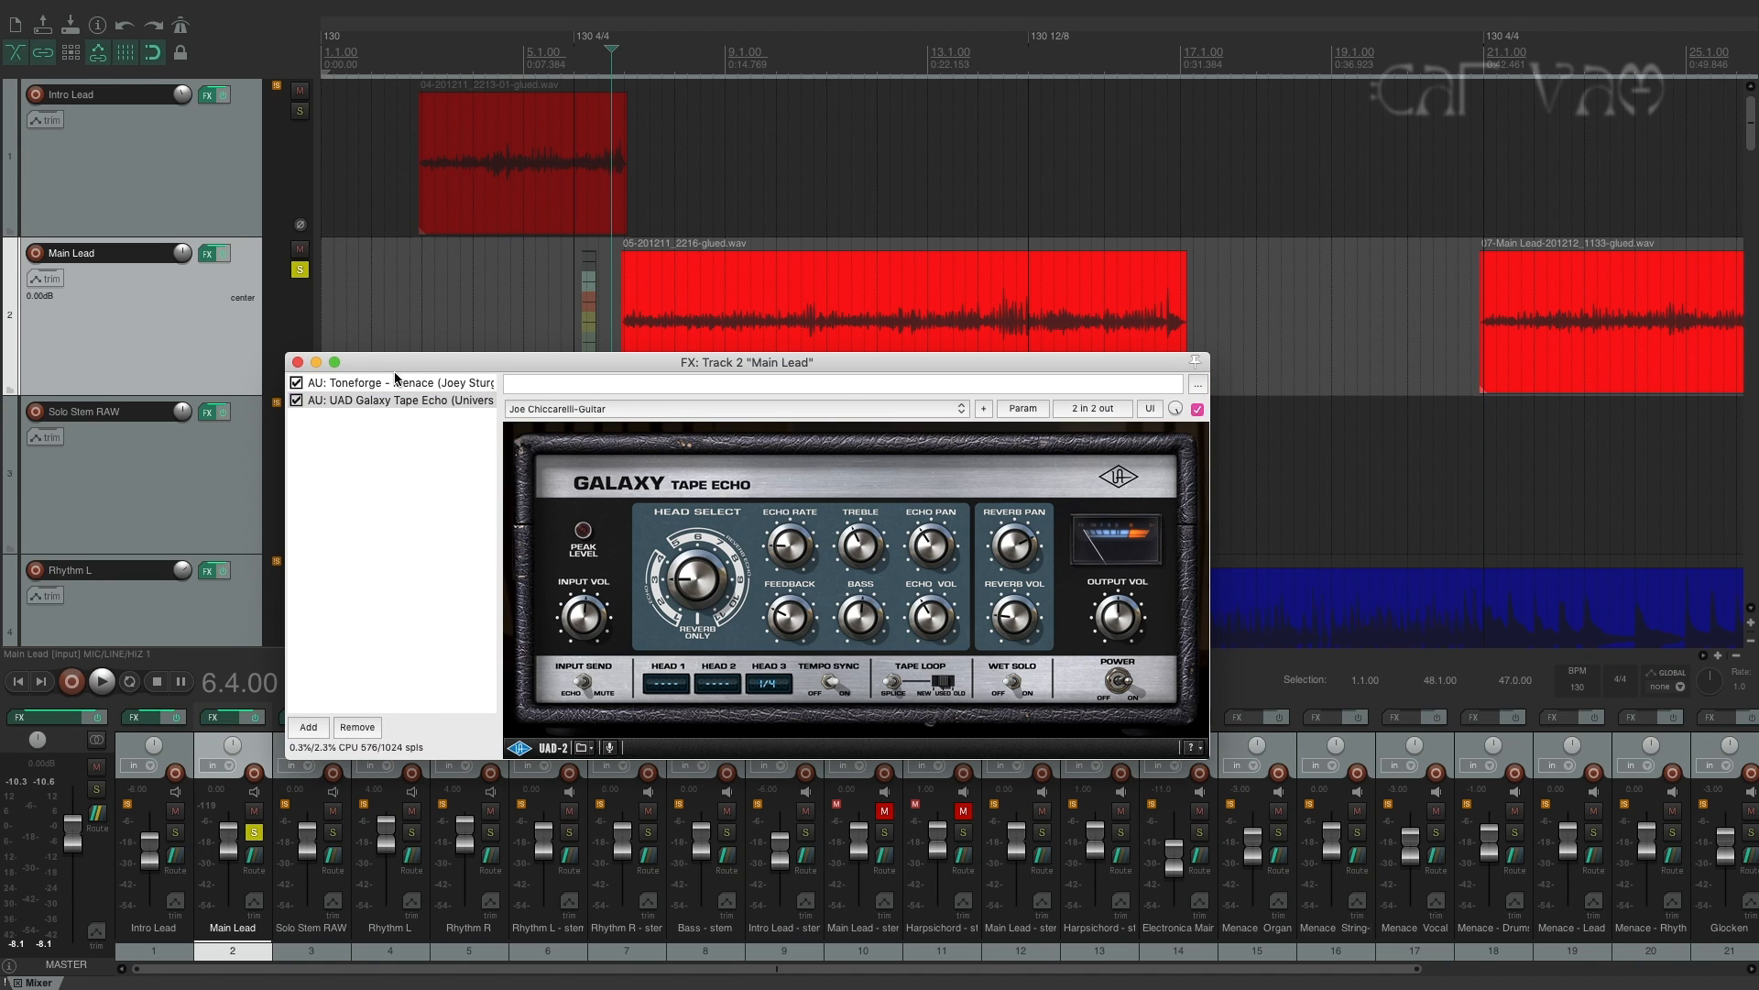
{"action": "left_click", "coordinate": [405, 383]}
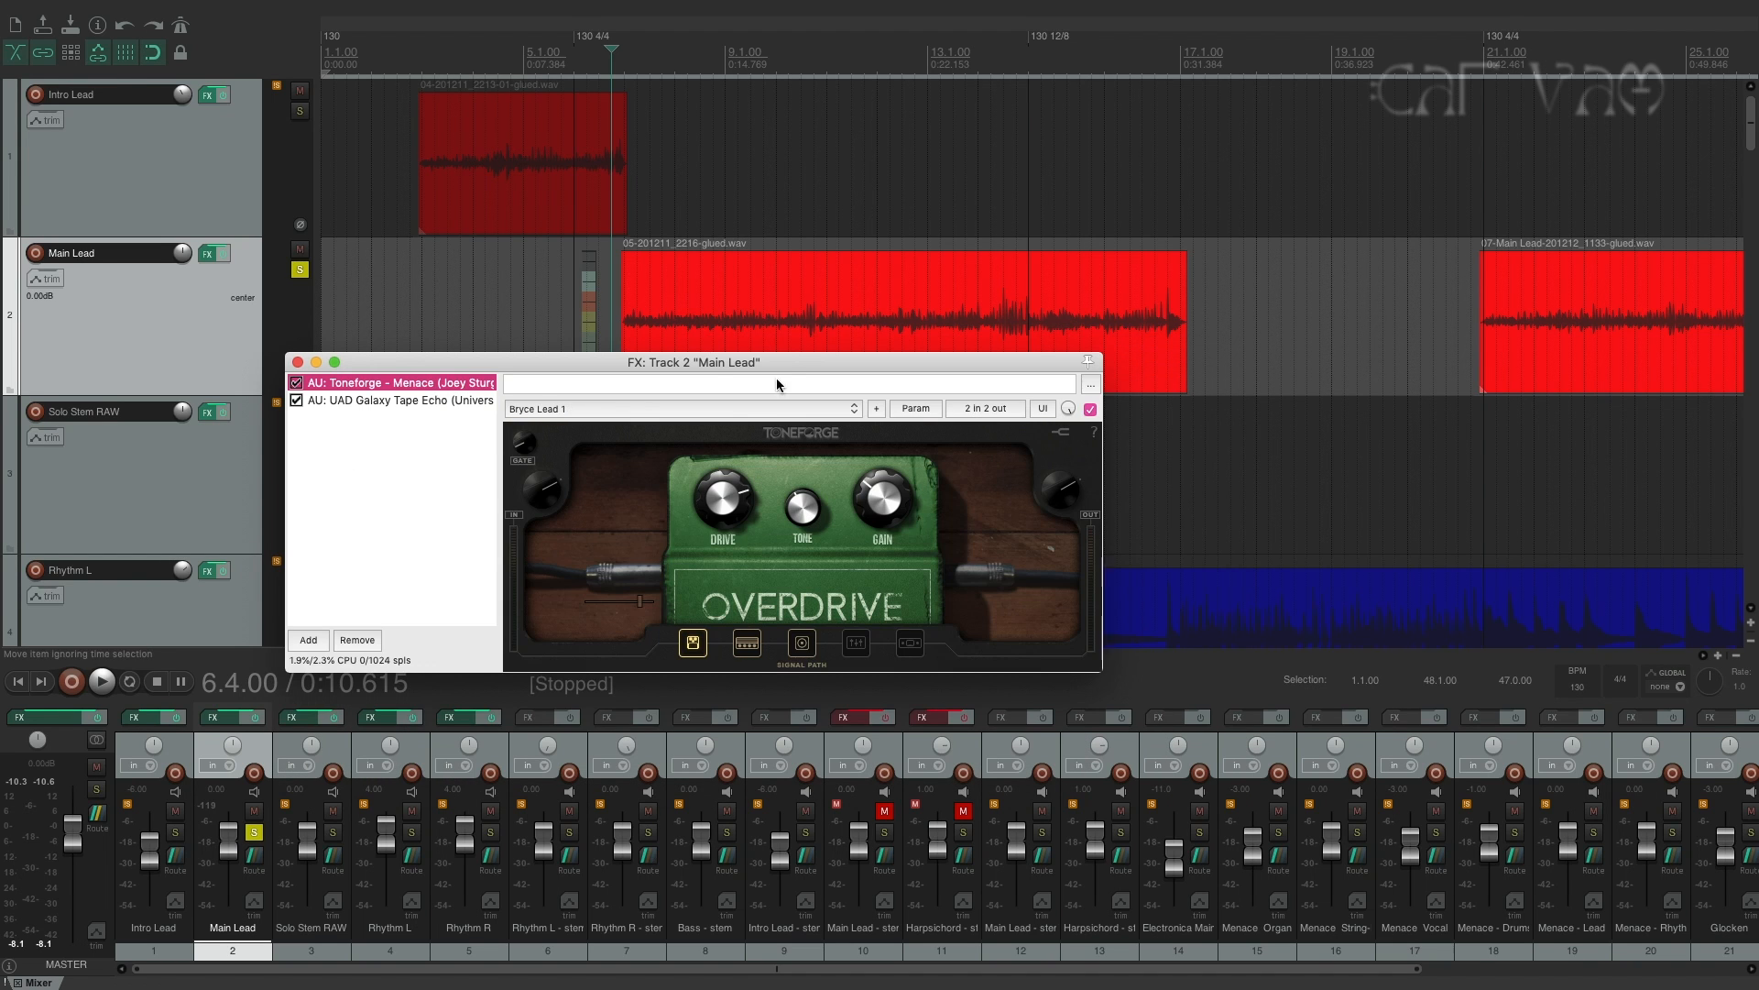
Inspect the amp head and IR cabinet stages of Toneforge Menace on the Main Lead track.
{"action": "left_click_drag", "start_coordinate": [787, 358], "coordinate": [836, 356]}
{"action": "left_click", "coordinate": [803, 646]}
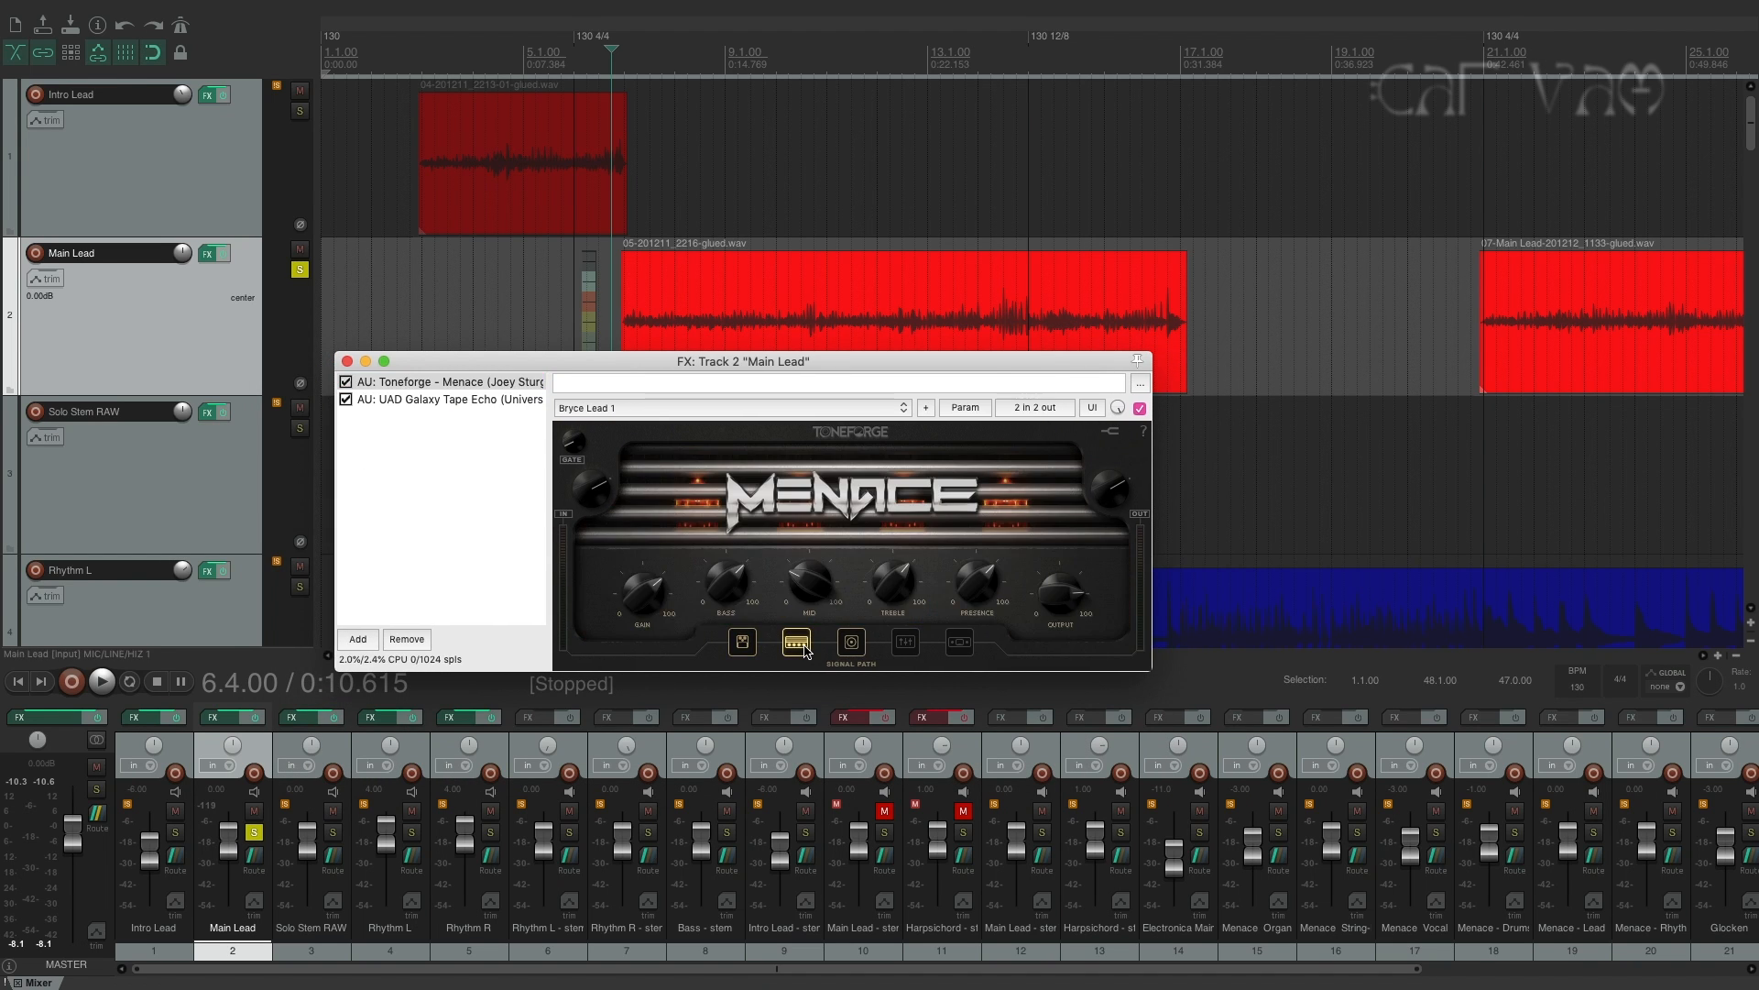
{"action": "left_click", "coordinate": [851, 642]}
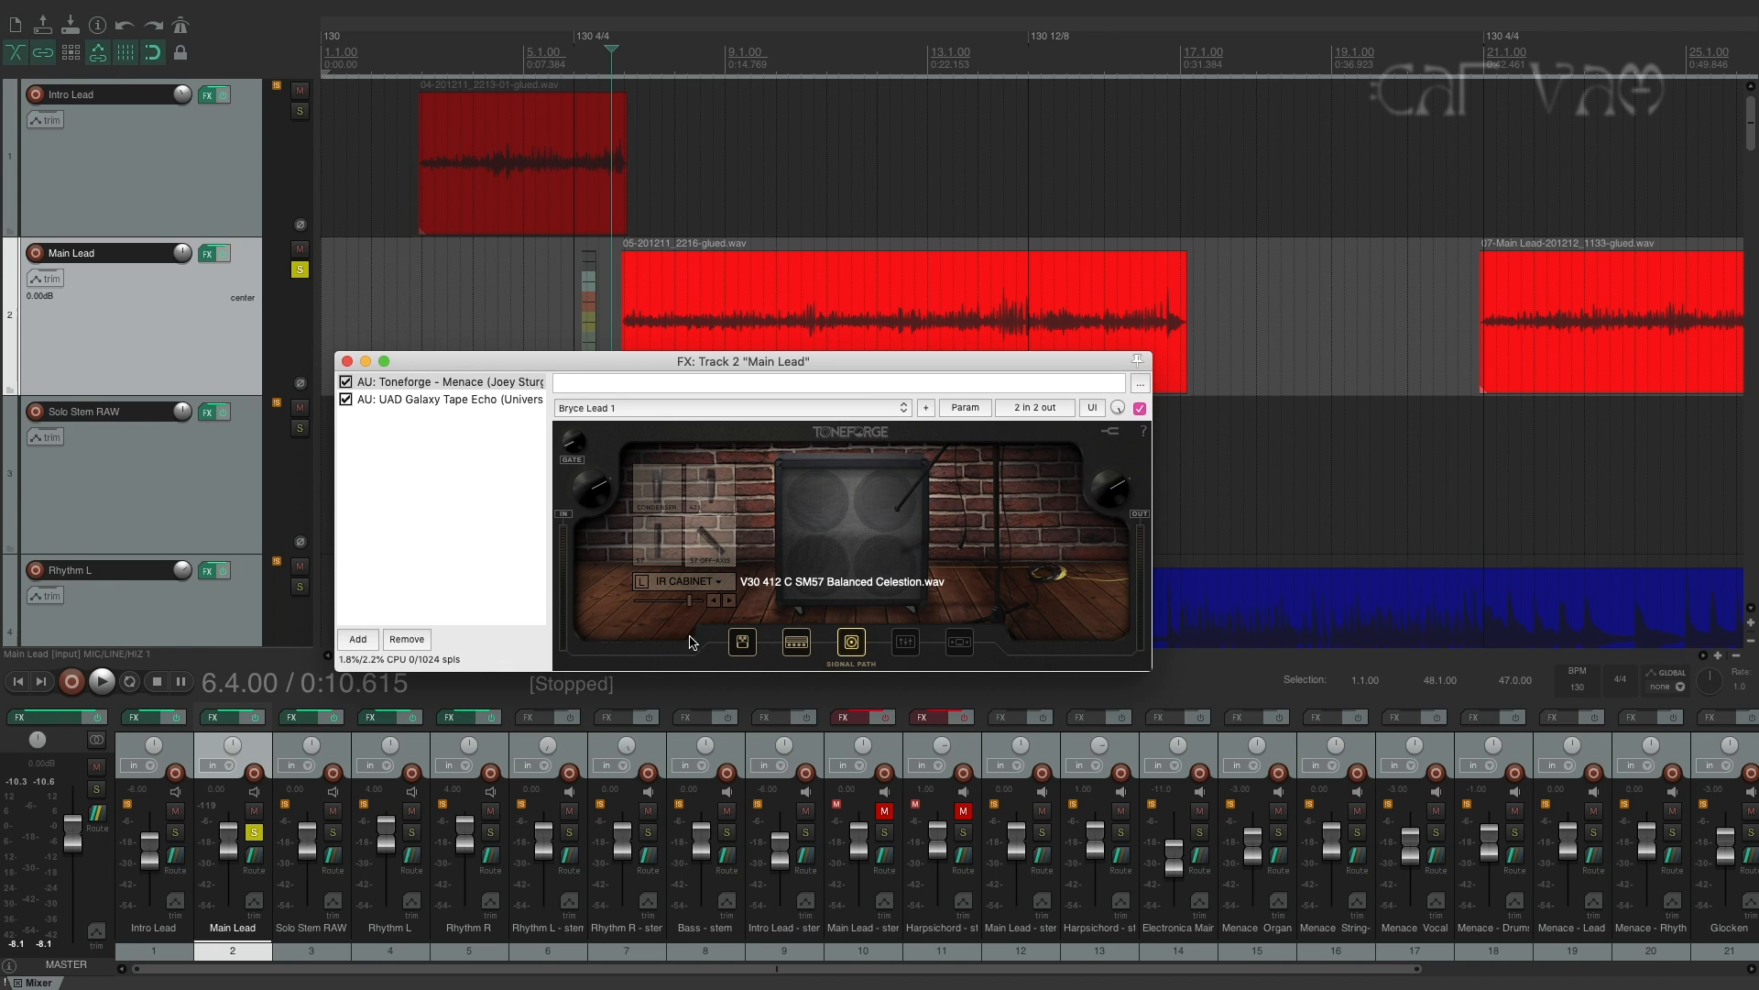
{"action": "left_click_drag", "start_coordinate": [850, 357], "coordinate": [860, 361]}
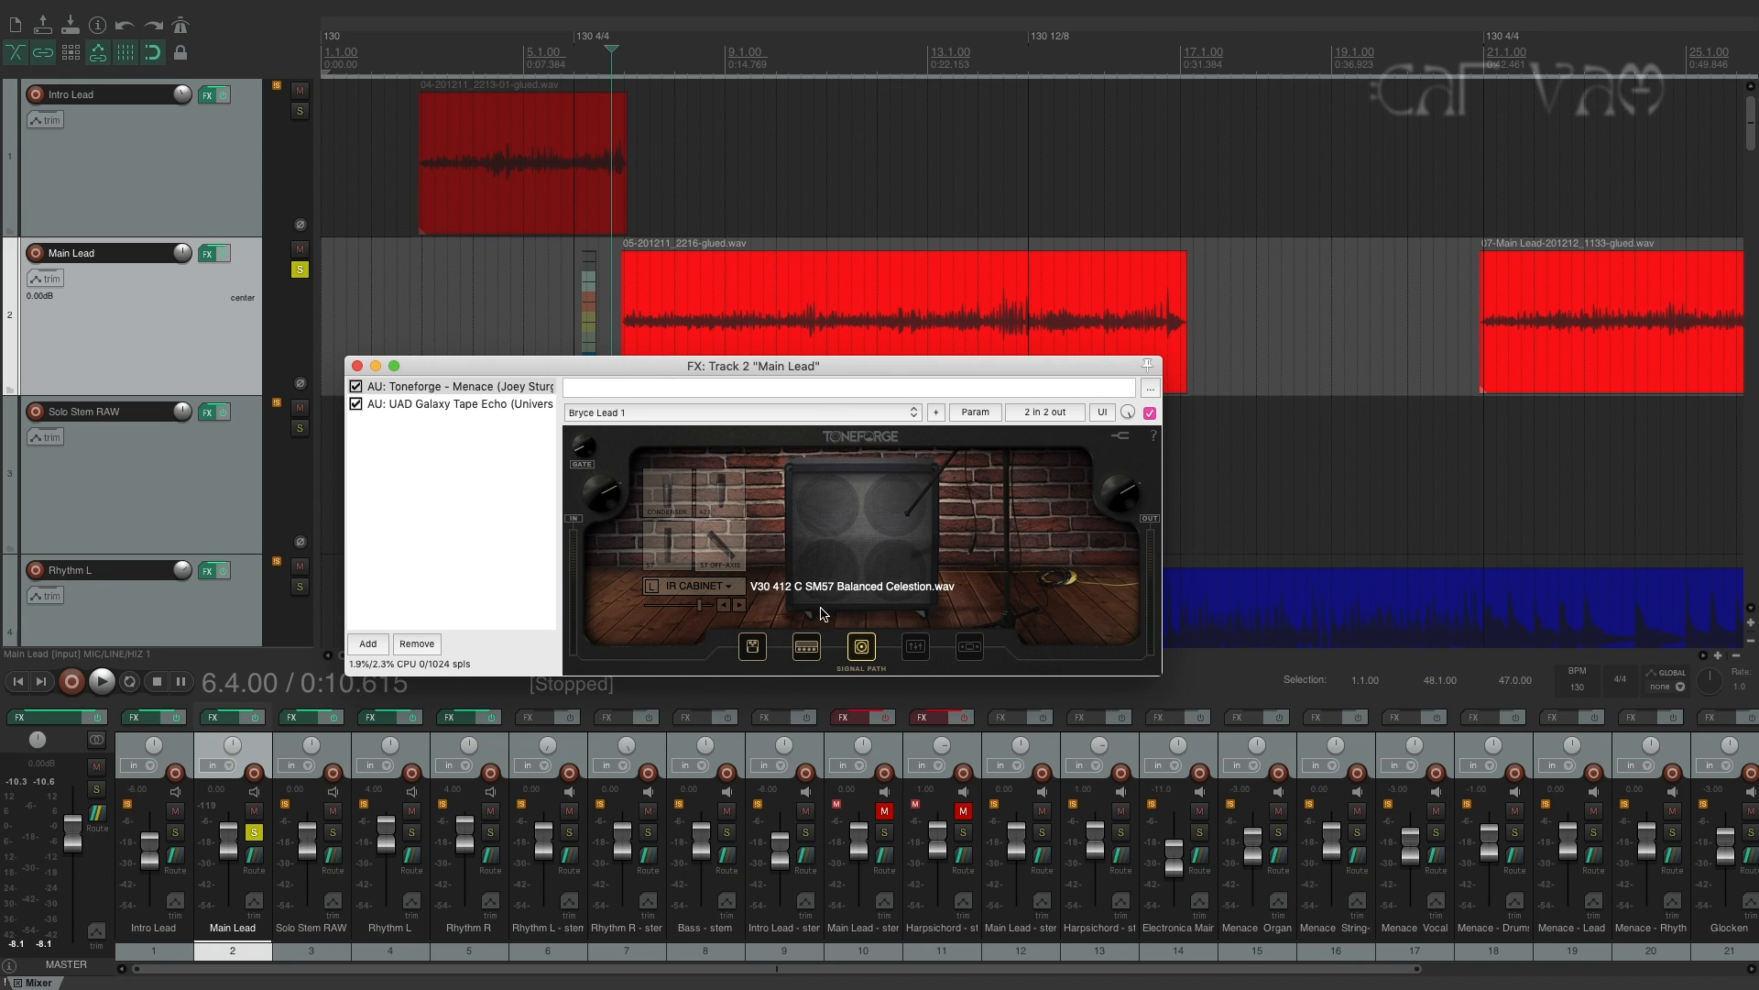
Compare the overdrive pedal and amp settings in Main Lead's Menace, ending on the IR cabinet stage.
{"action": "left_click", "coordinate": [753, 646]}
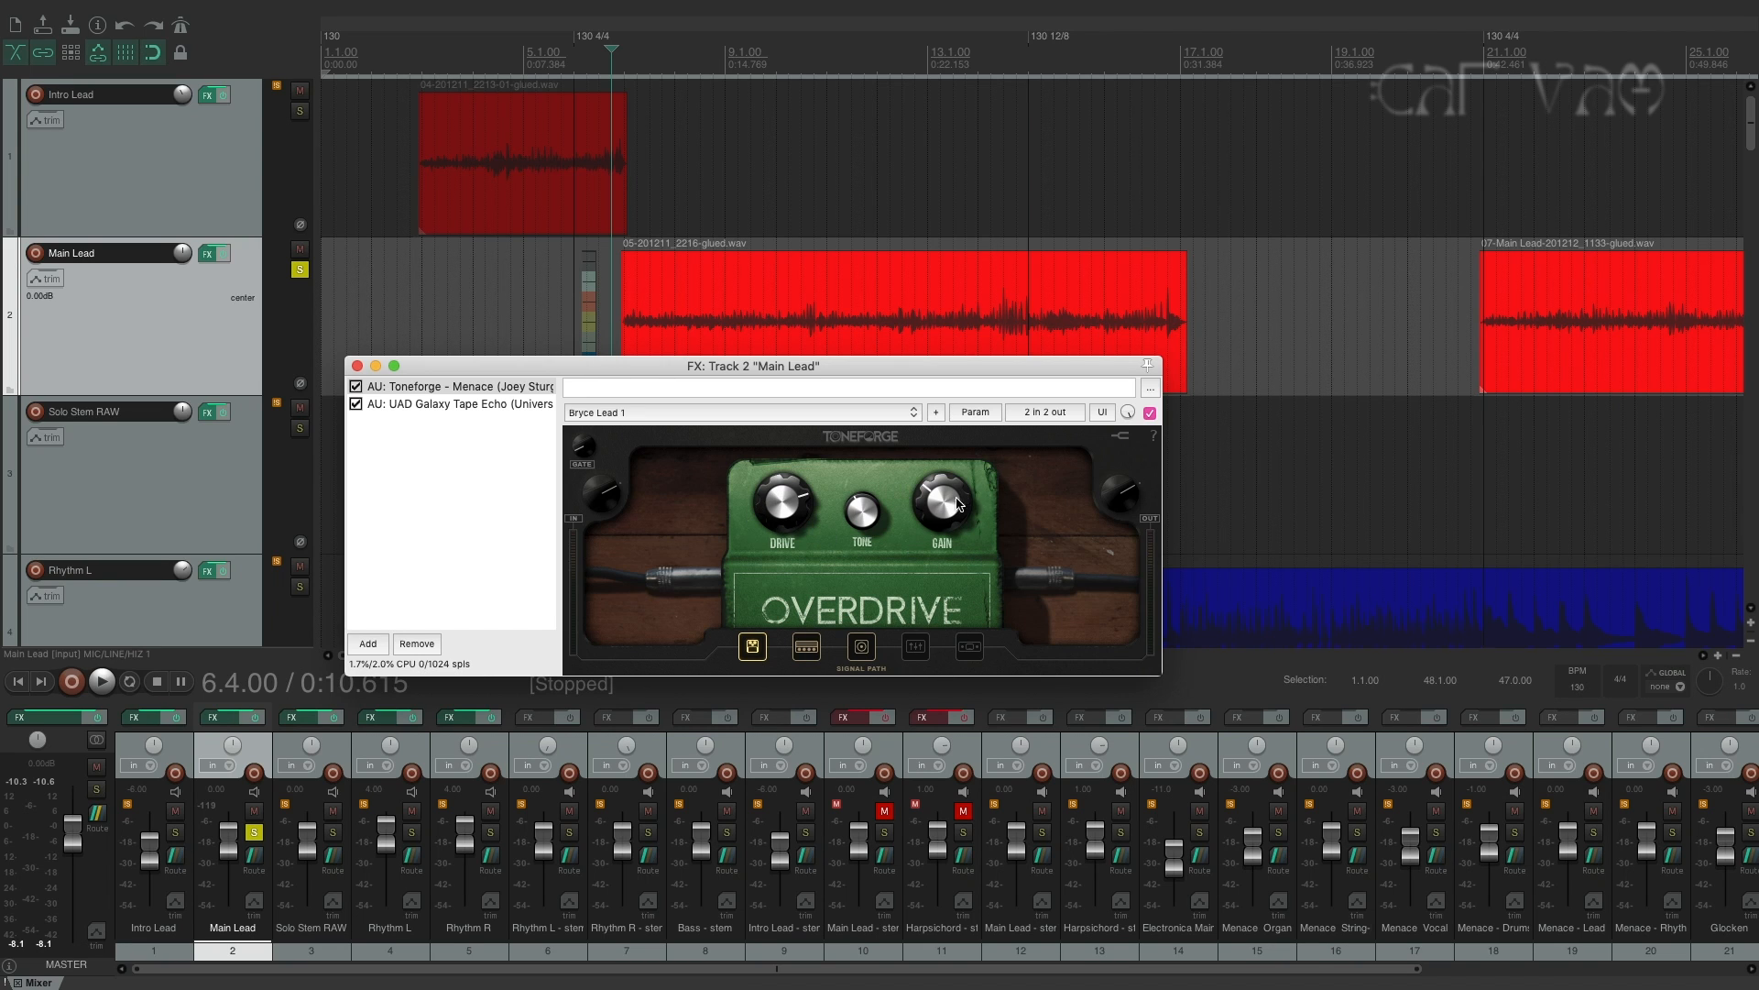
{"action": "left_click", "coordinate": [803, 648]}
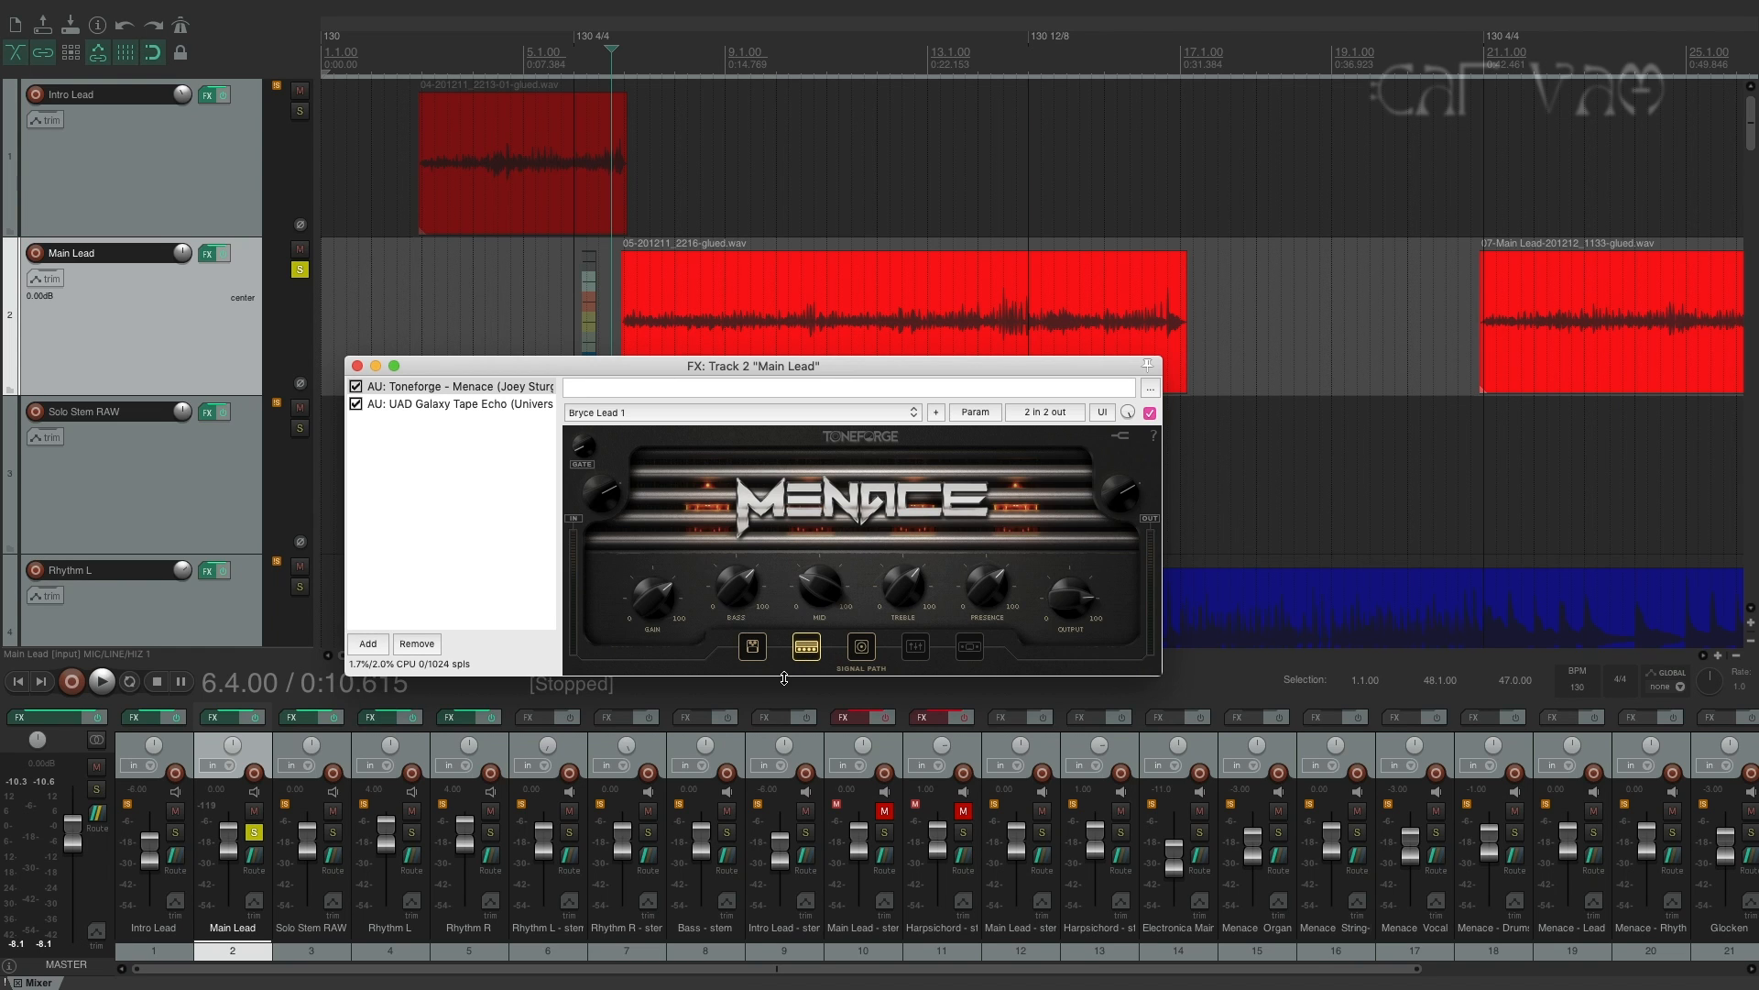
{"action": "left_click", "coordinate": [752, 647]}
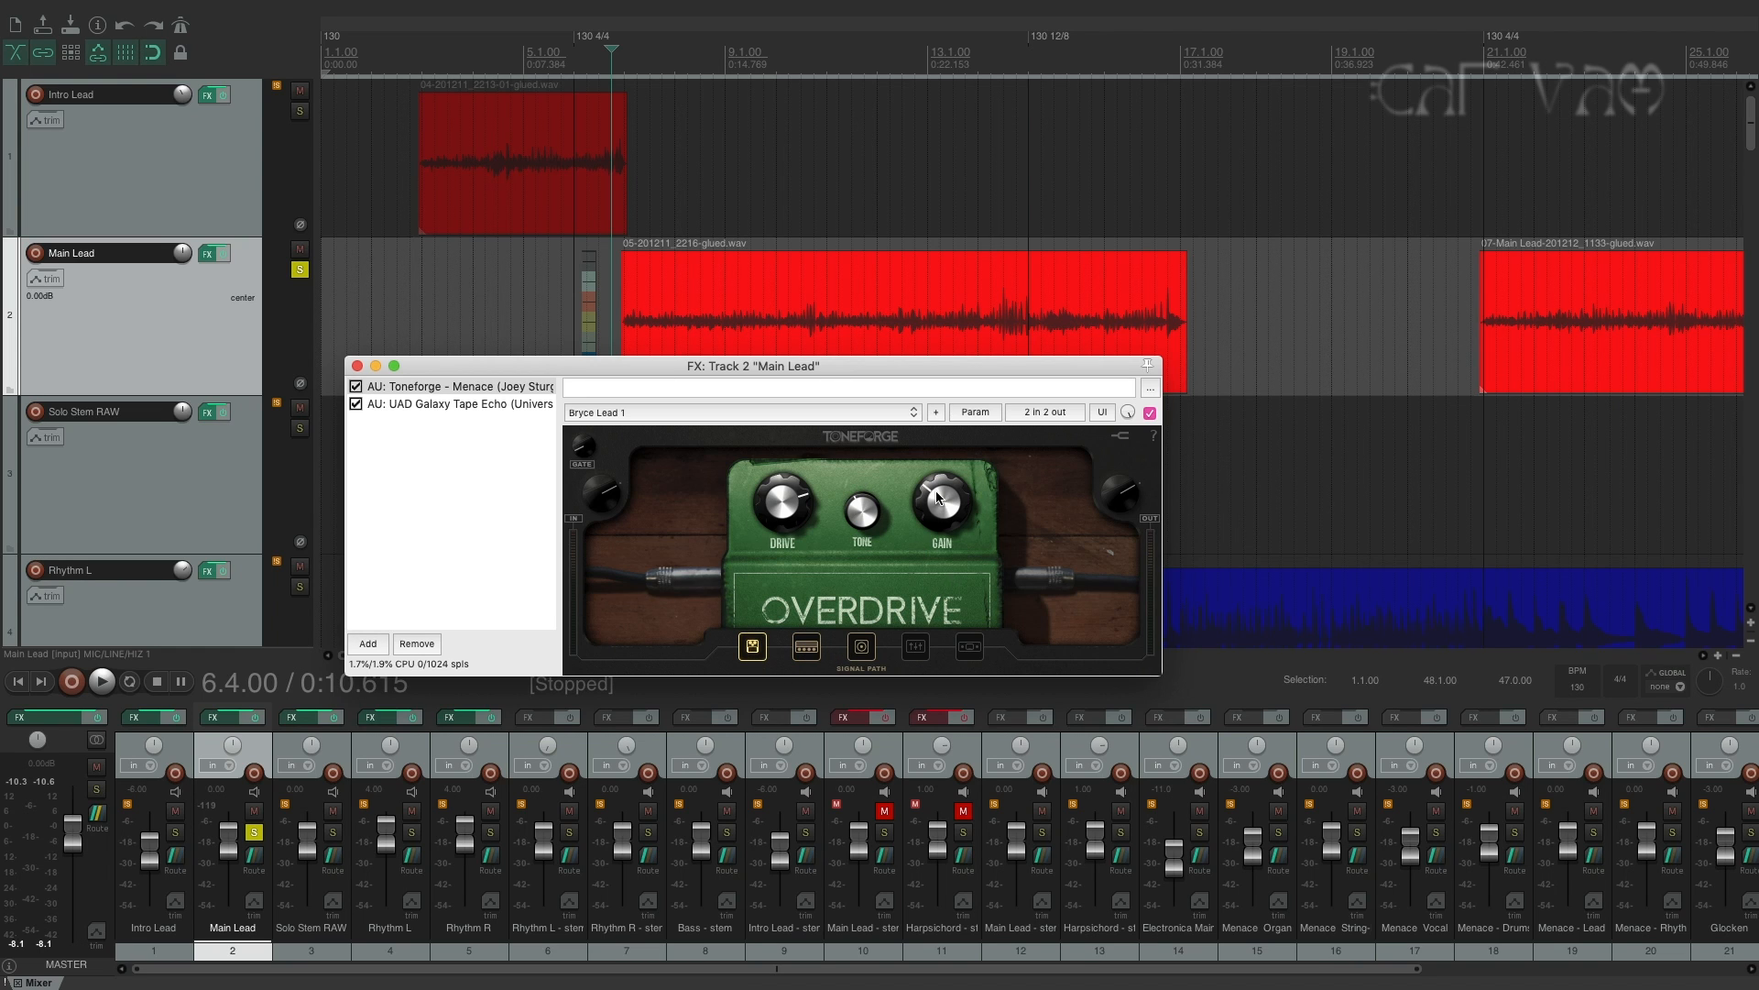
{"action": "left_click", "coordinate": [863, 647]}
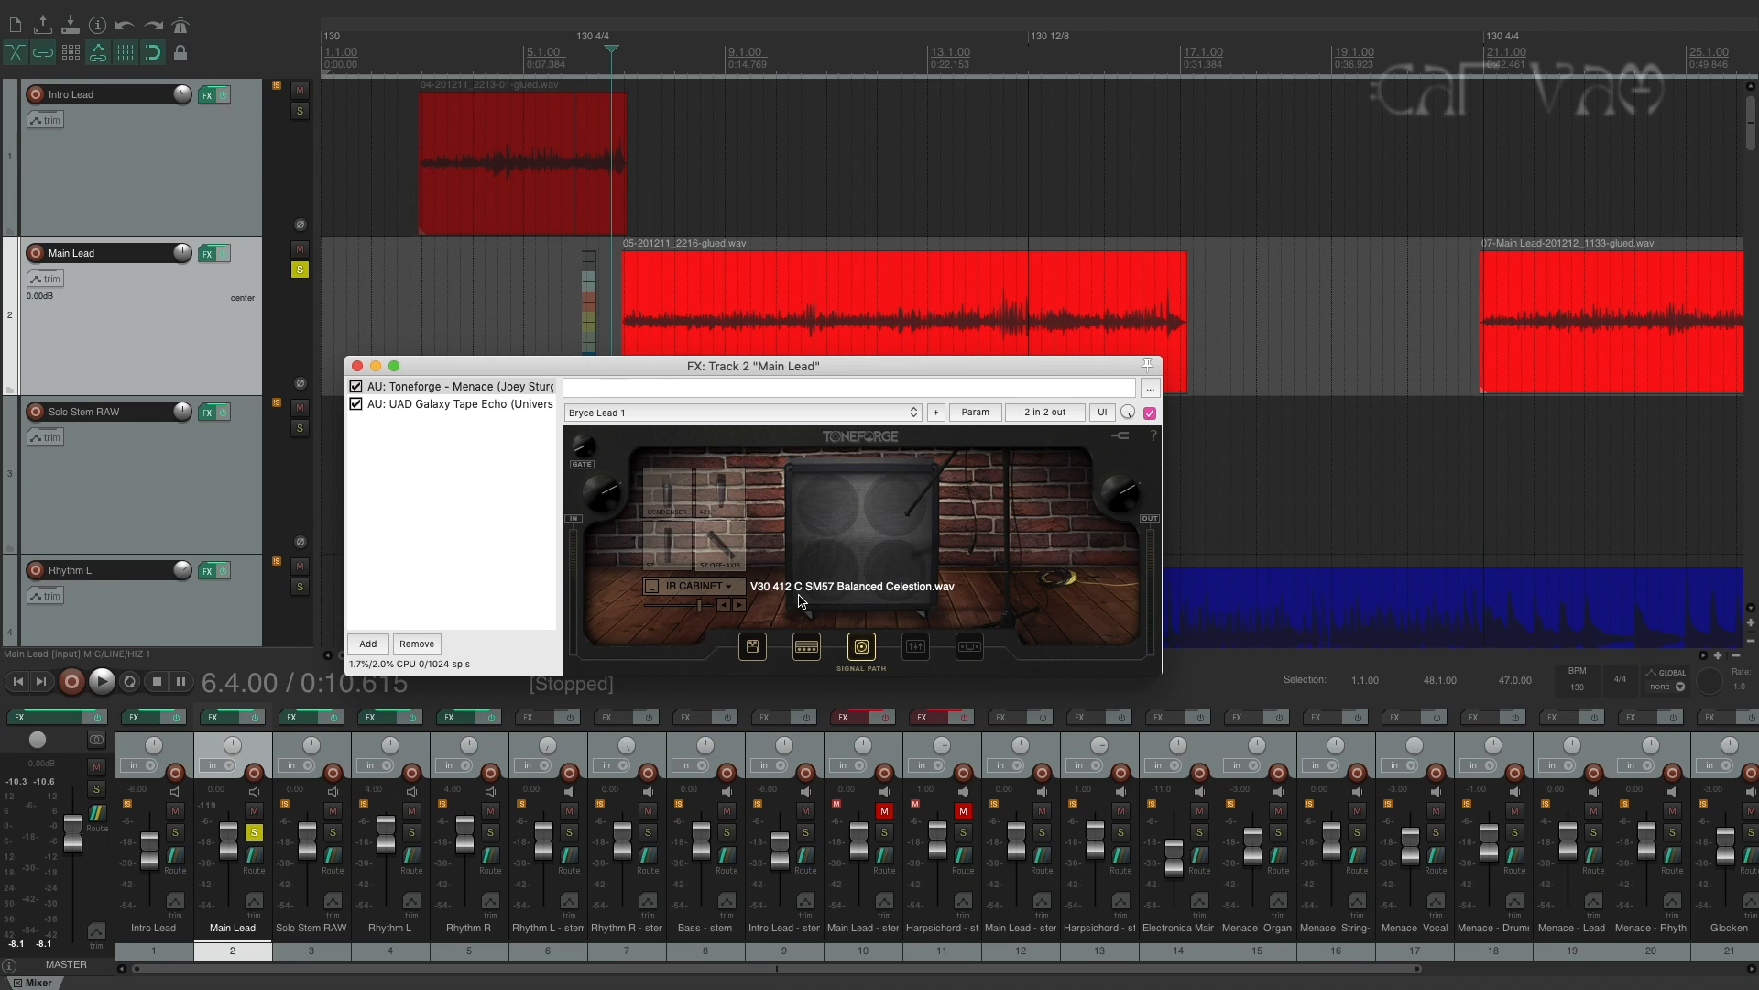
{"action": "mouse_move", "coordinate": [785, 366]}
{"action": "left_mouse_down"}
{"action": "mouse_move", "coordinate": [887, 361]}
{"action": "mouse_move", "coordinate": [756, 360]}
{"action": "left_mouse_up"}
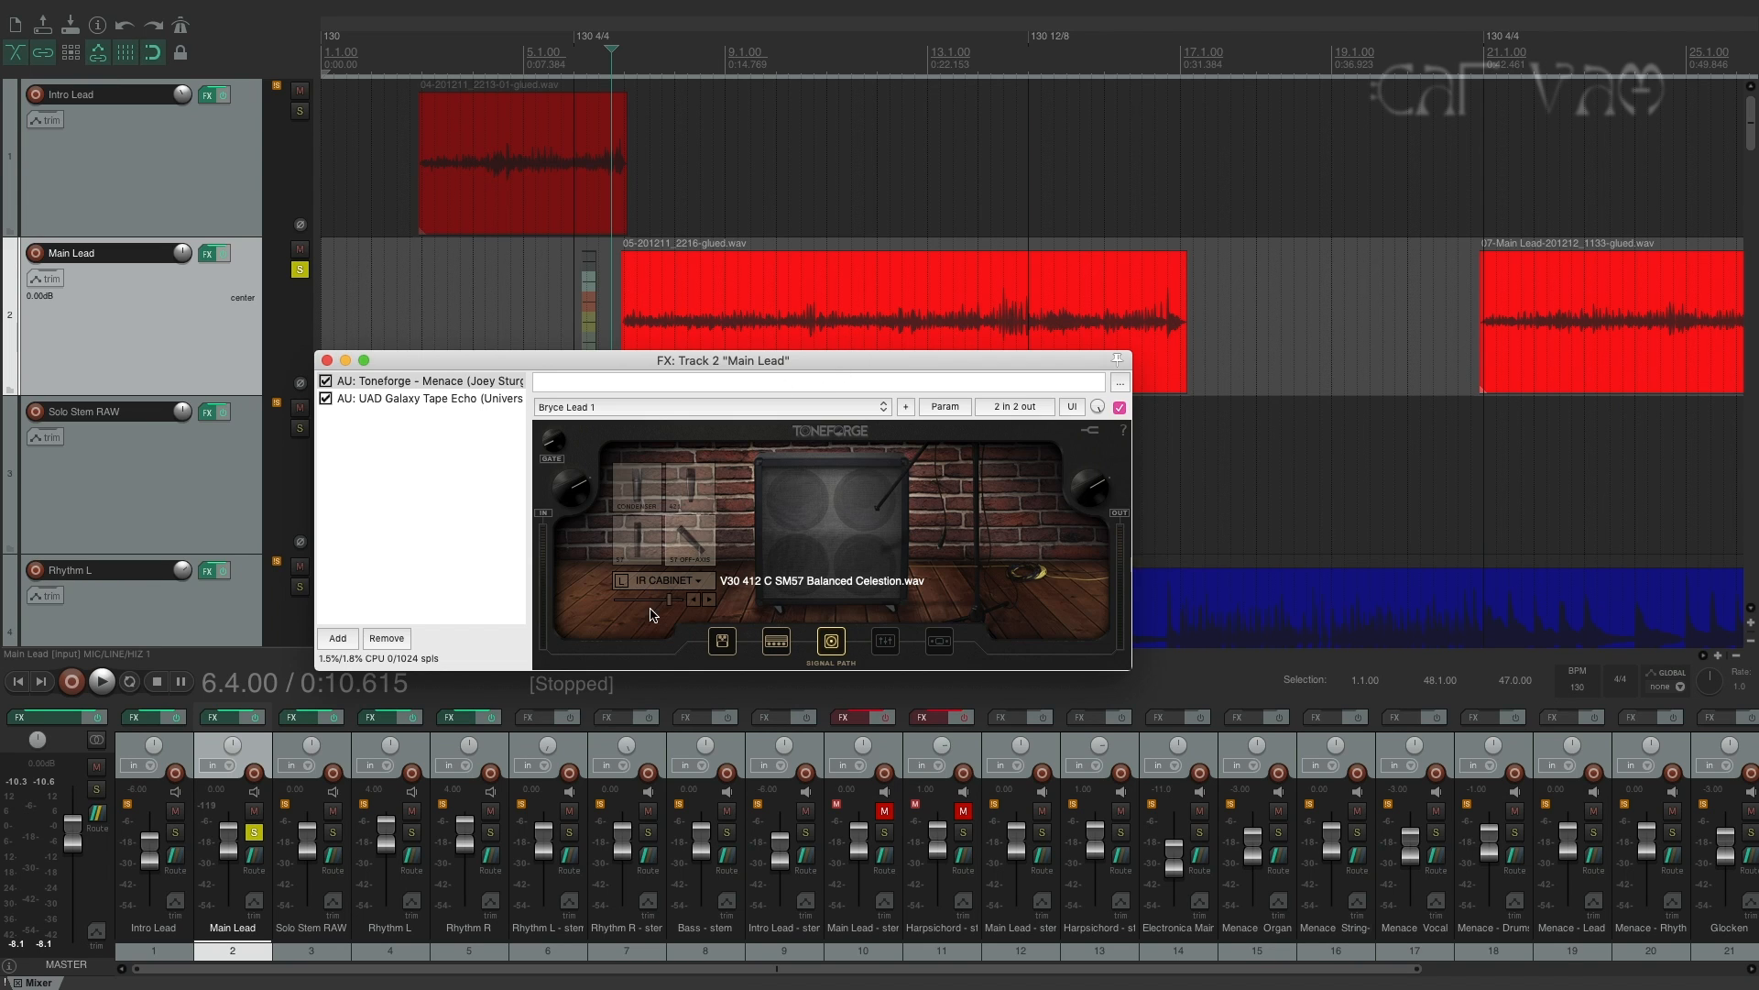
{"action": "left_click_drag", "start_coordinate": [819, 365], "coordinate": [819, 373]}
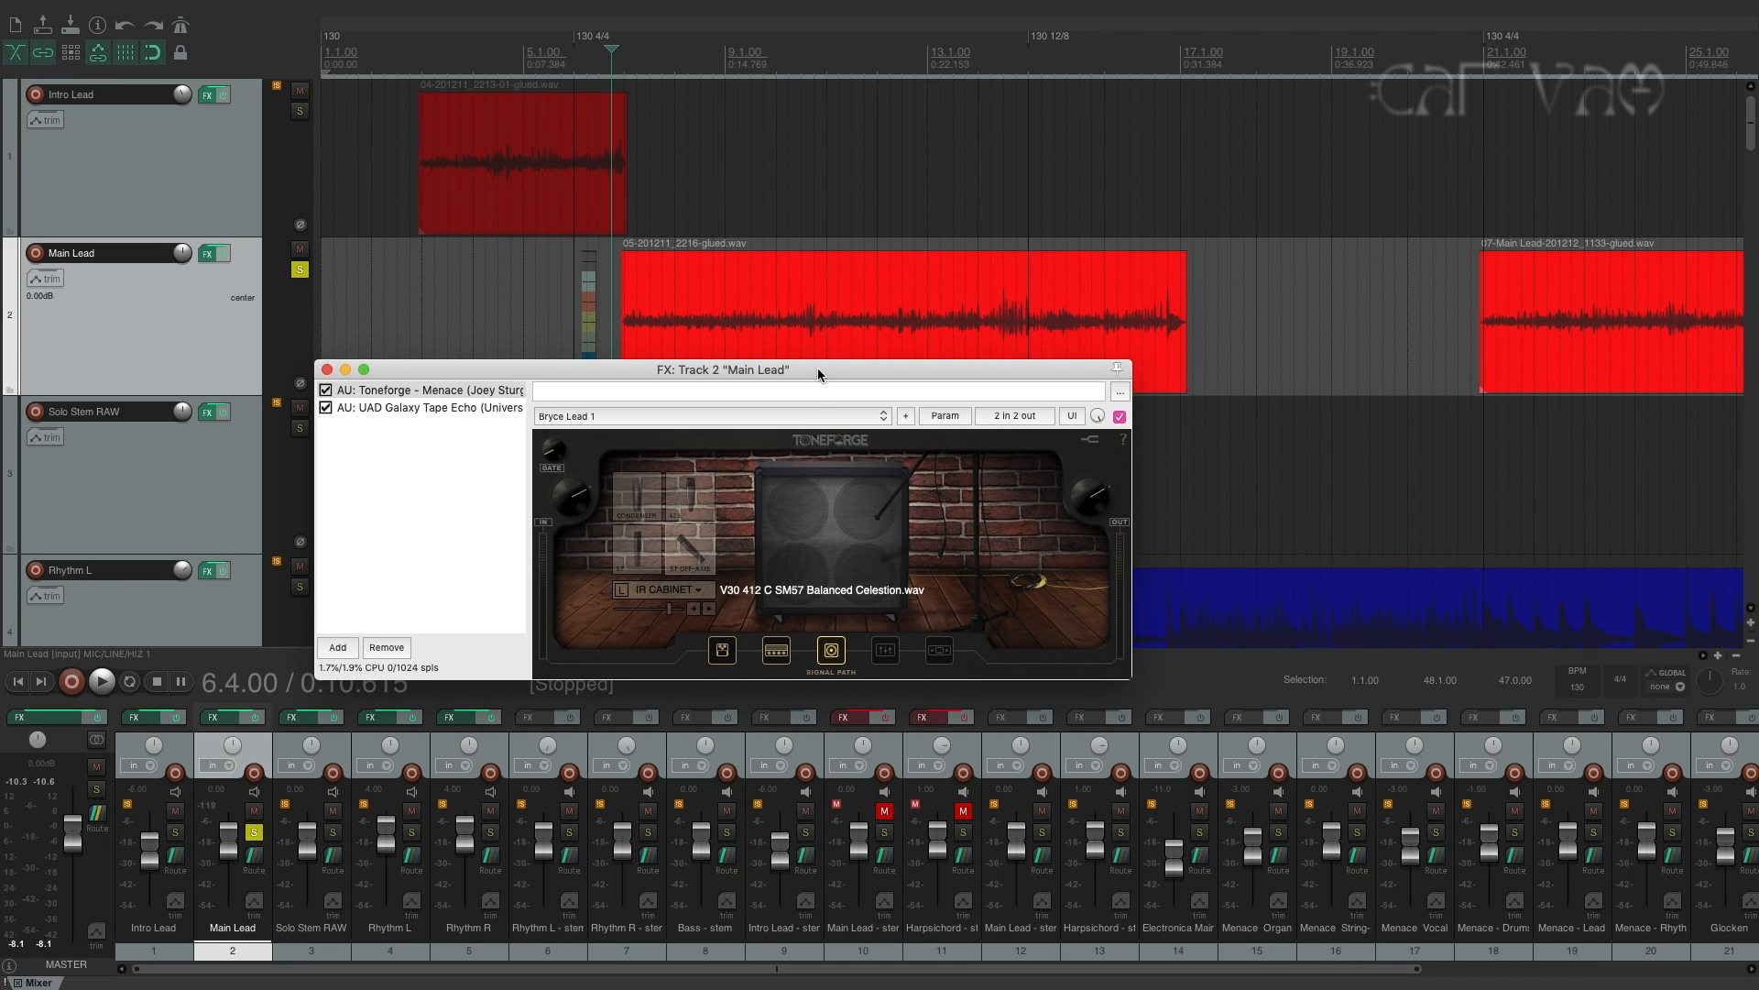
Play the soloed Main Lead track from 6.4.00, stop playback, and close its effects window.
{"action": "key", "text": "space"}
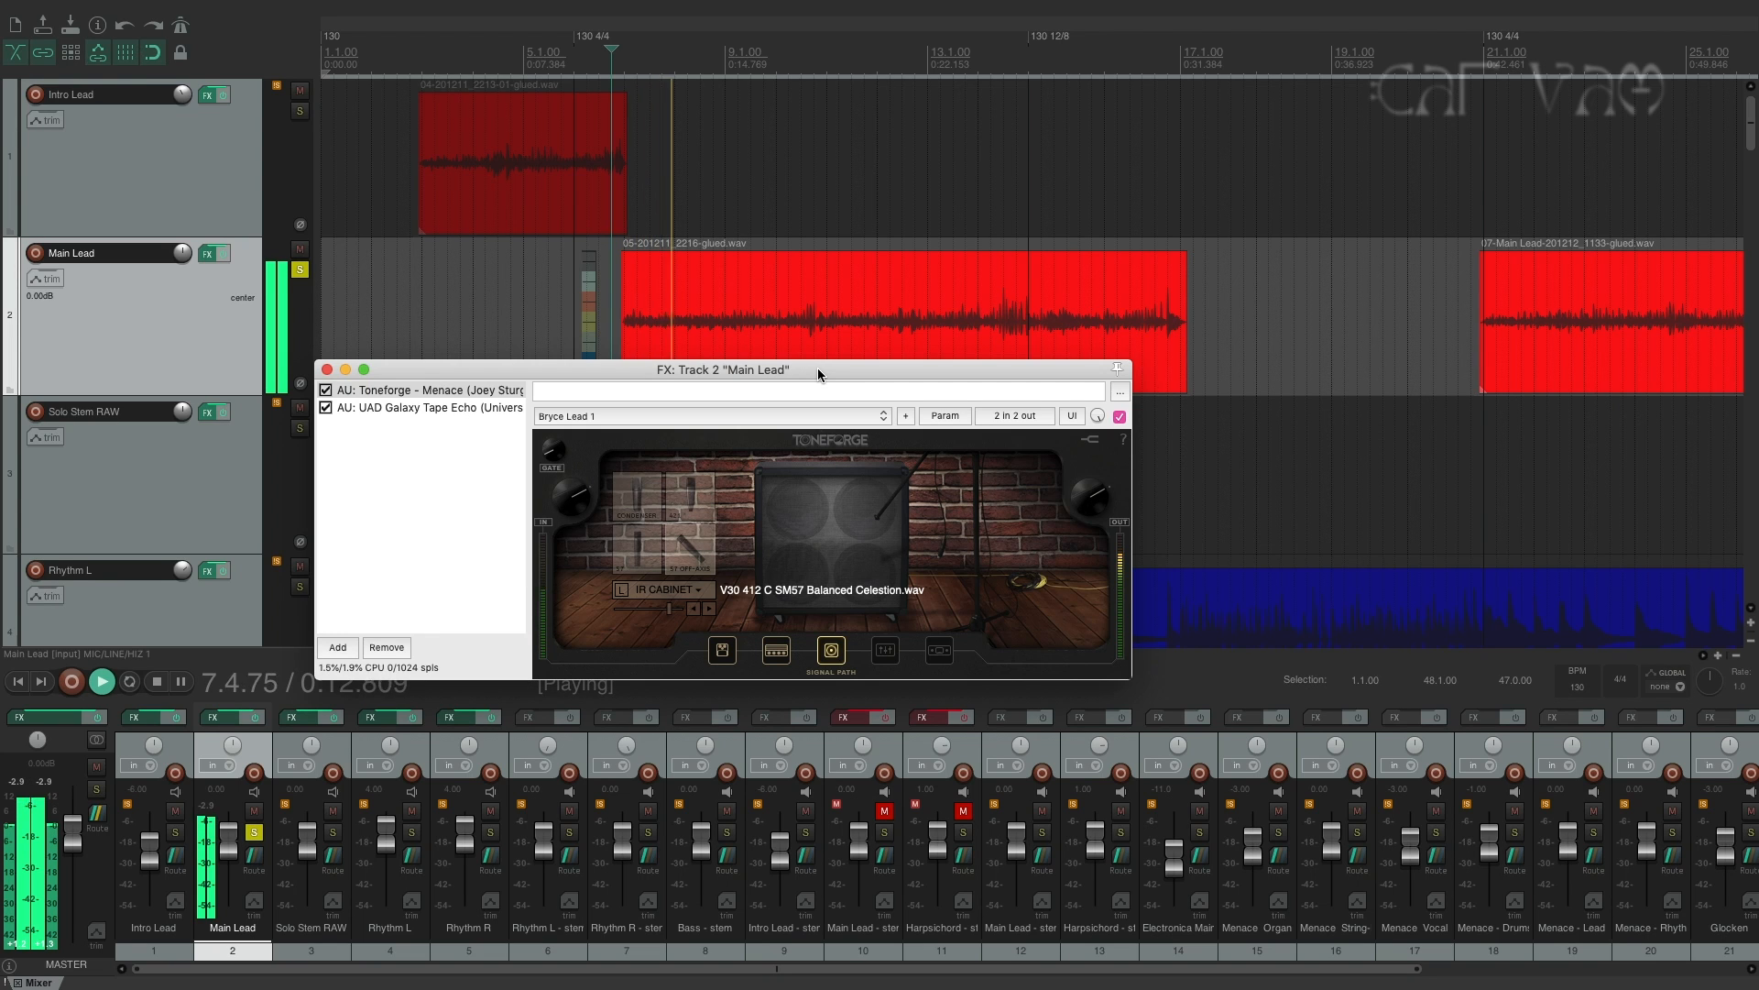
{"action": "key", "text": "space"}
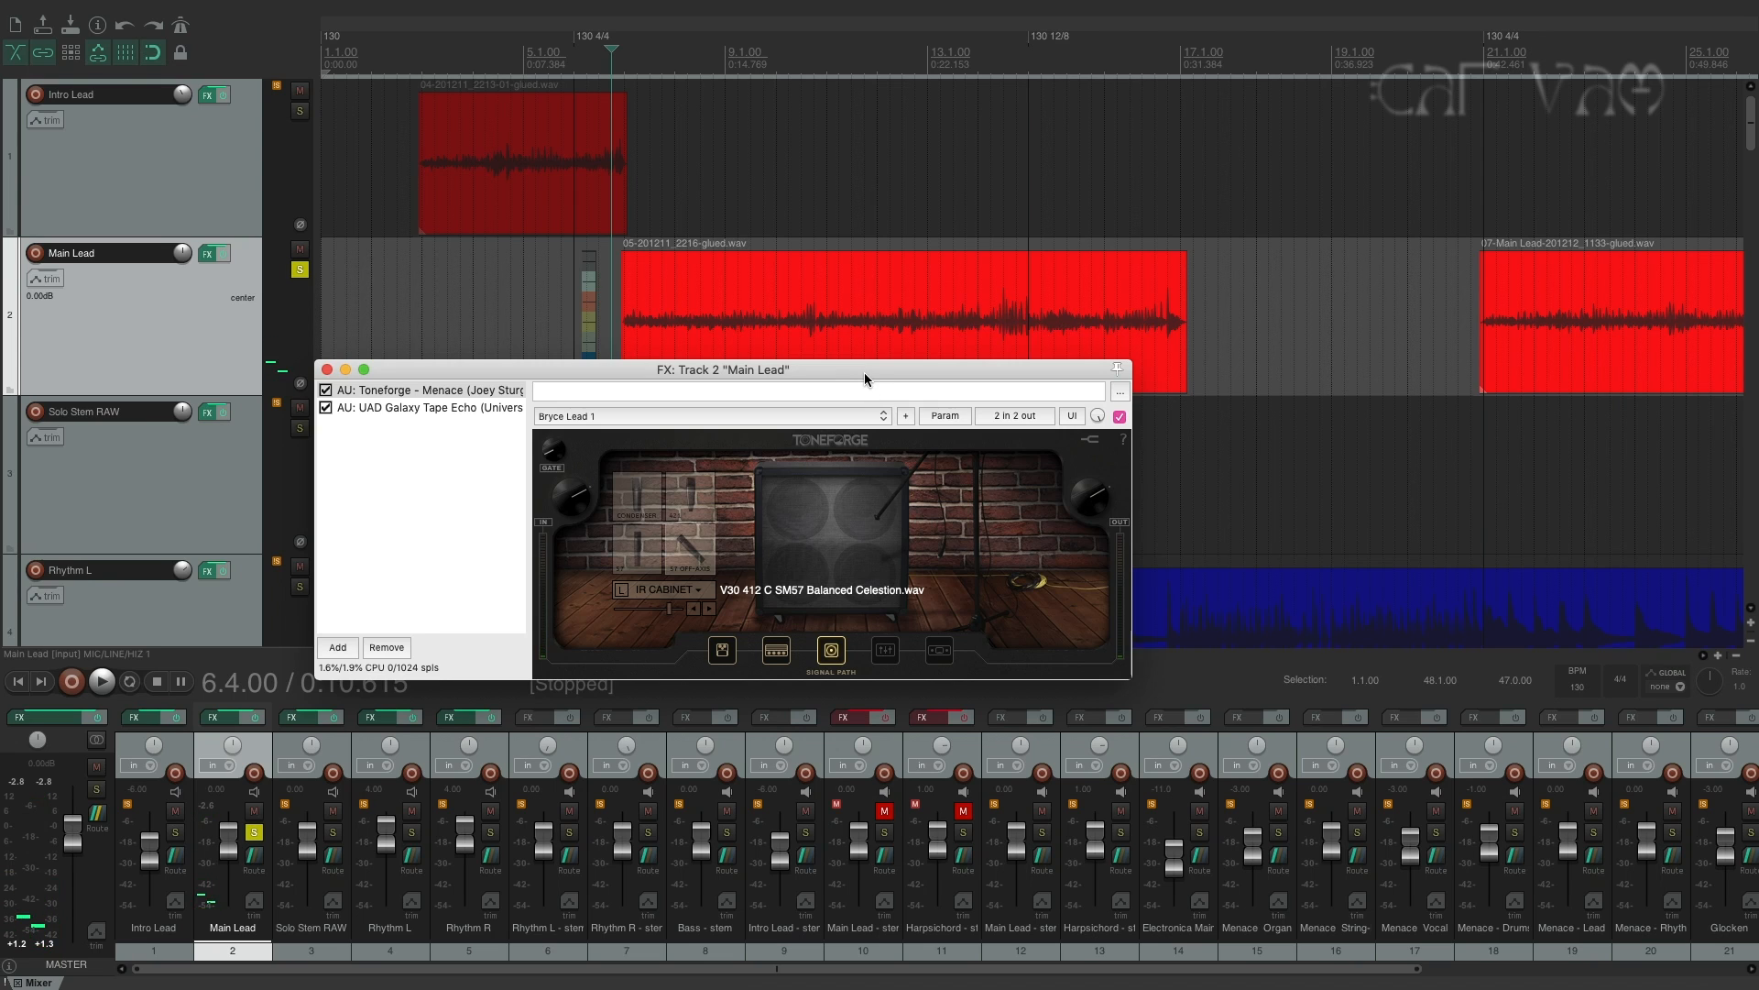
{"action": "left_click_drag", "start_coordinate": [876, 371], "coordinate": [894, 540]}
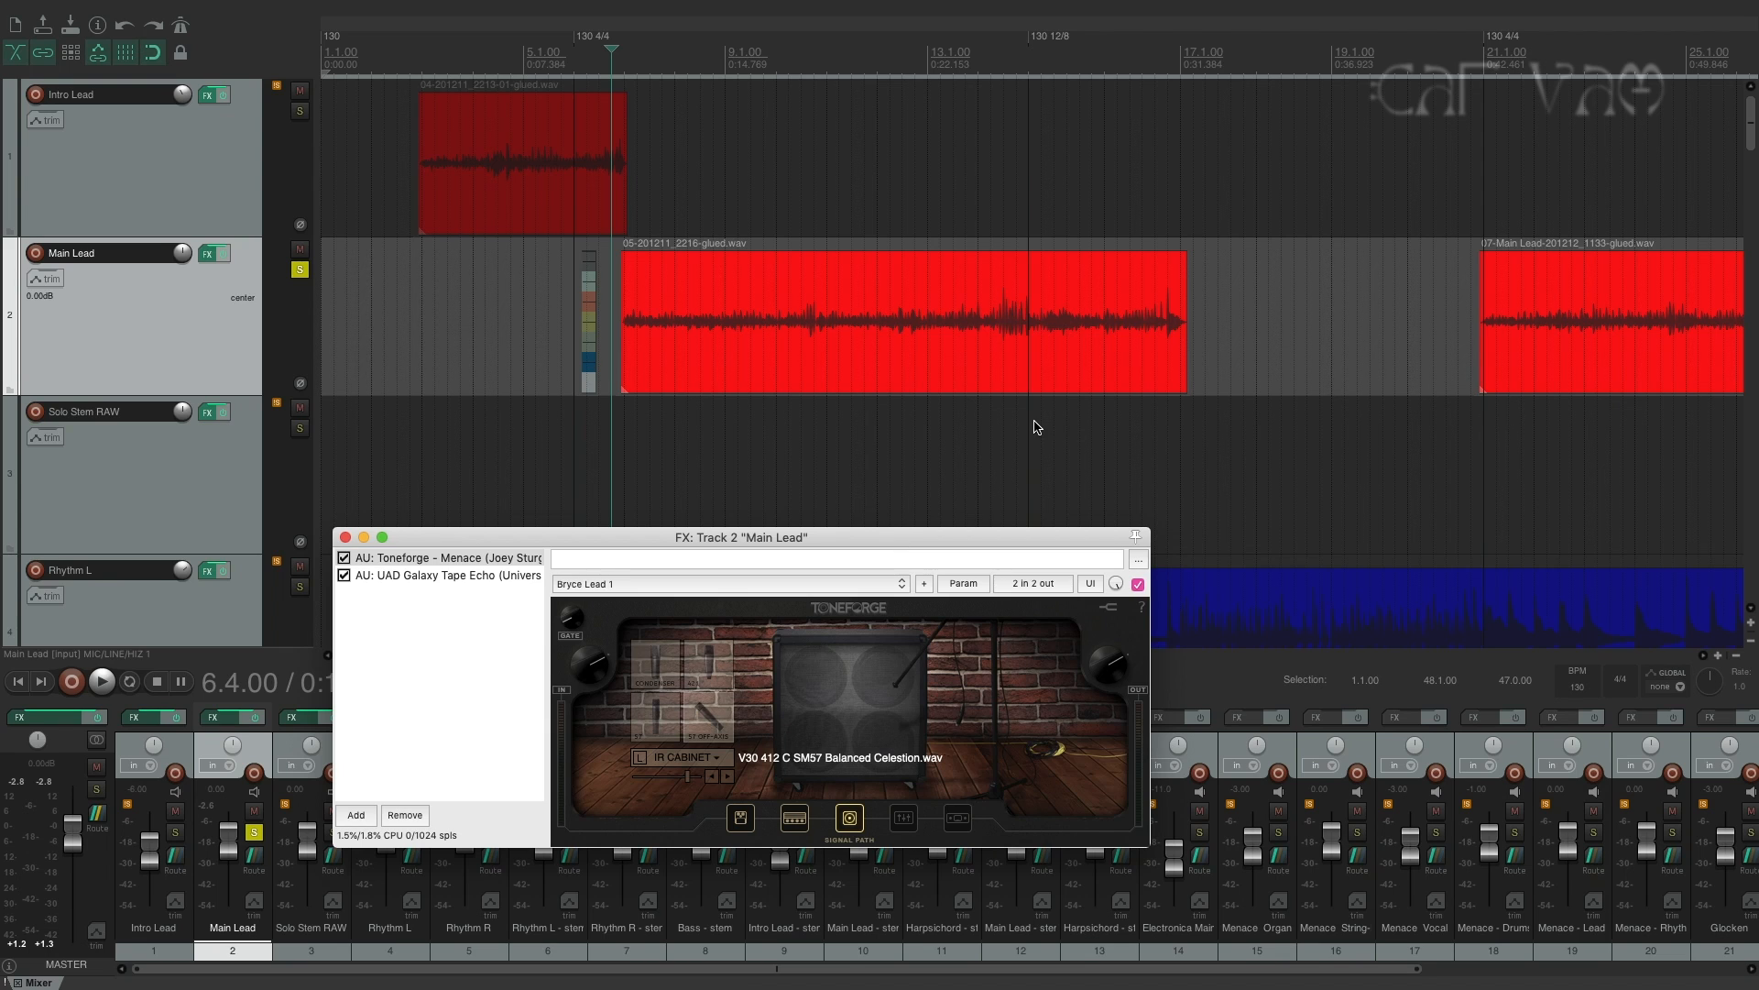
{"action": "left_click_drag", "start_coordinate": [847, 541], "coordinate": [882, 420]}
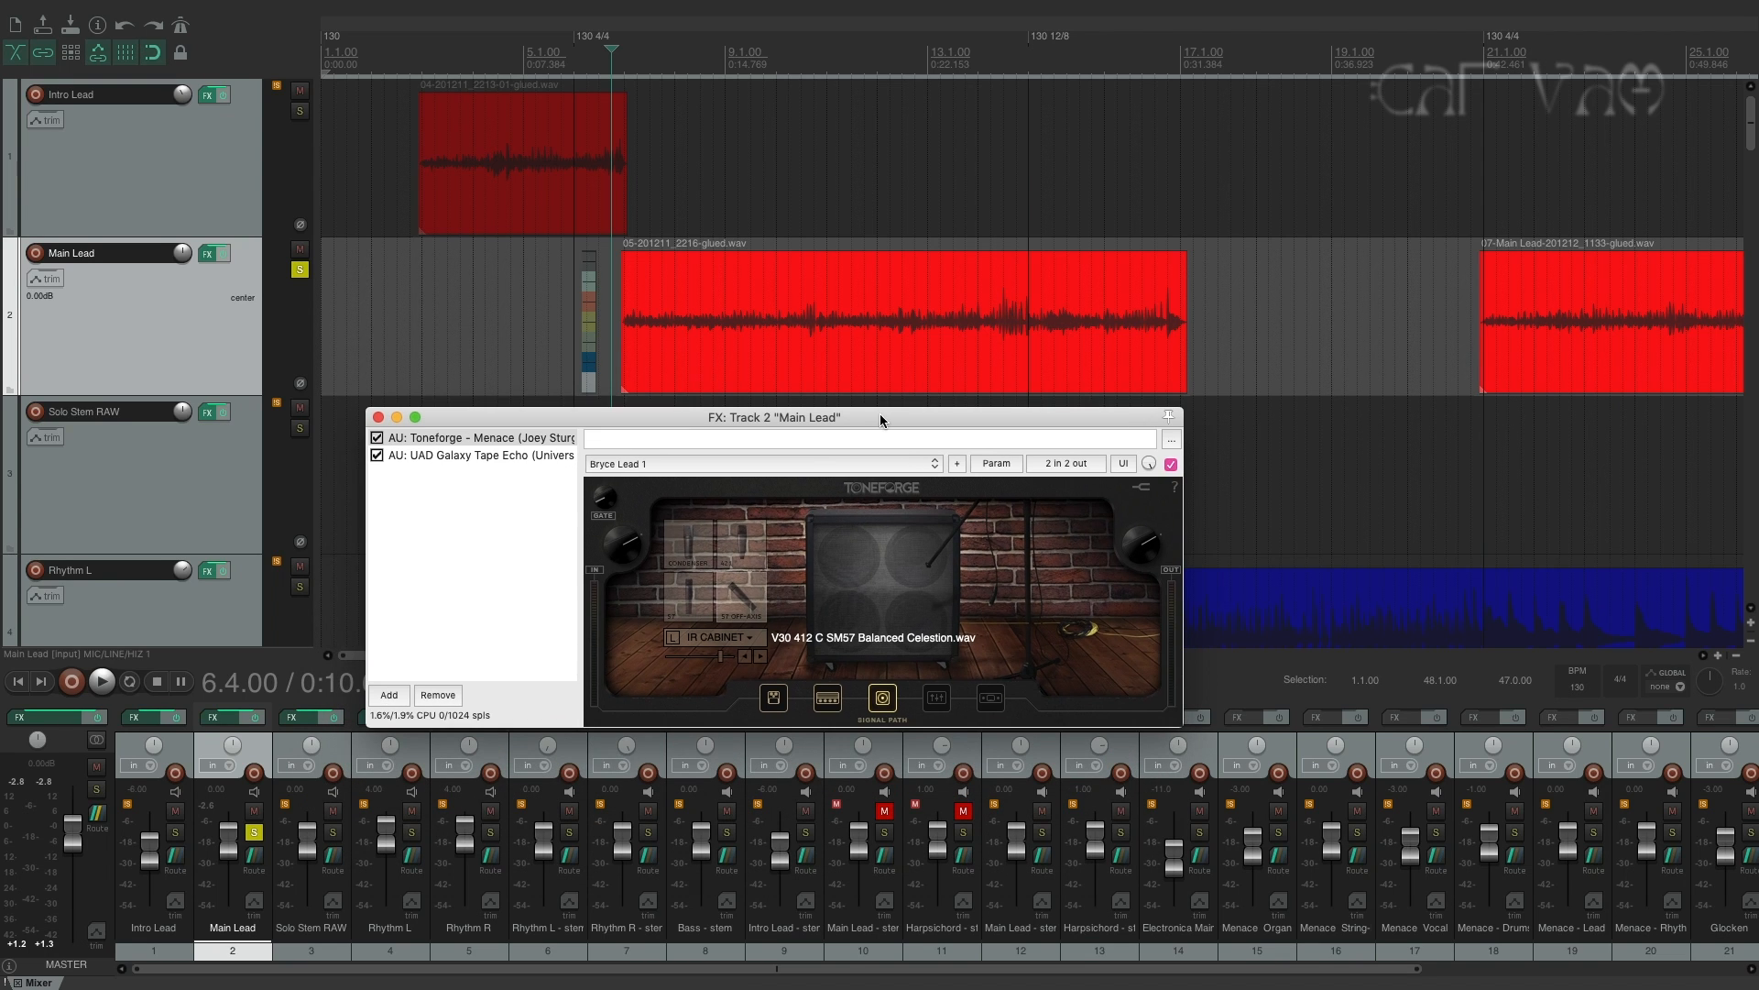
{"action": "left_click", "coordinate": [379, 420]}
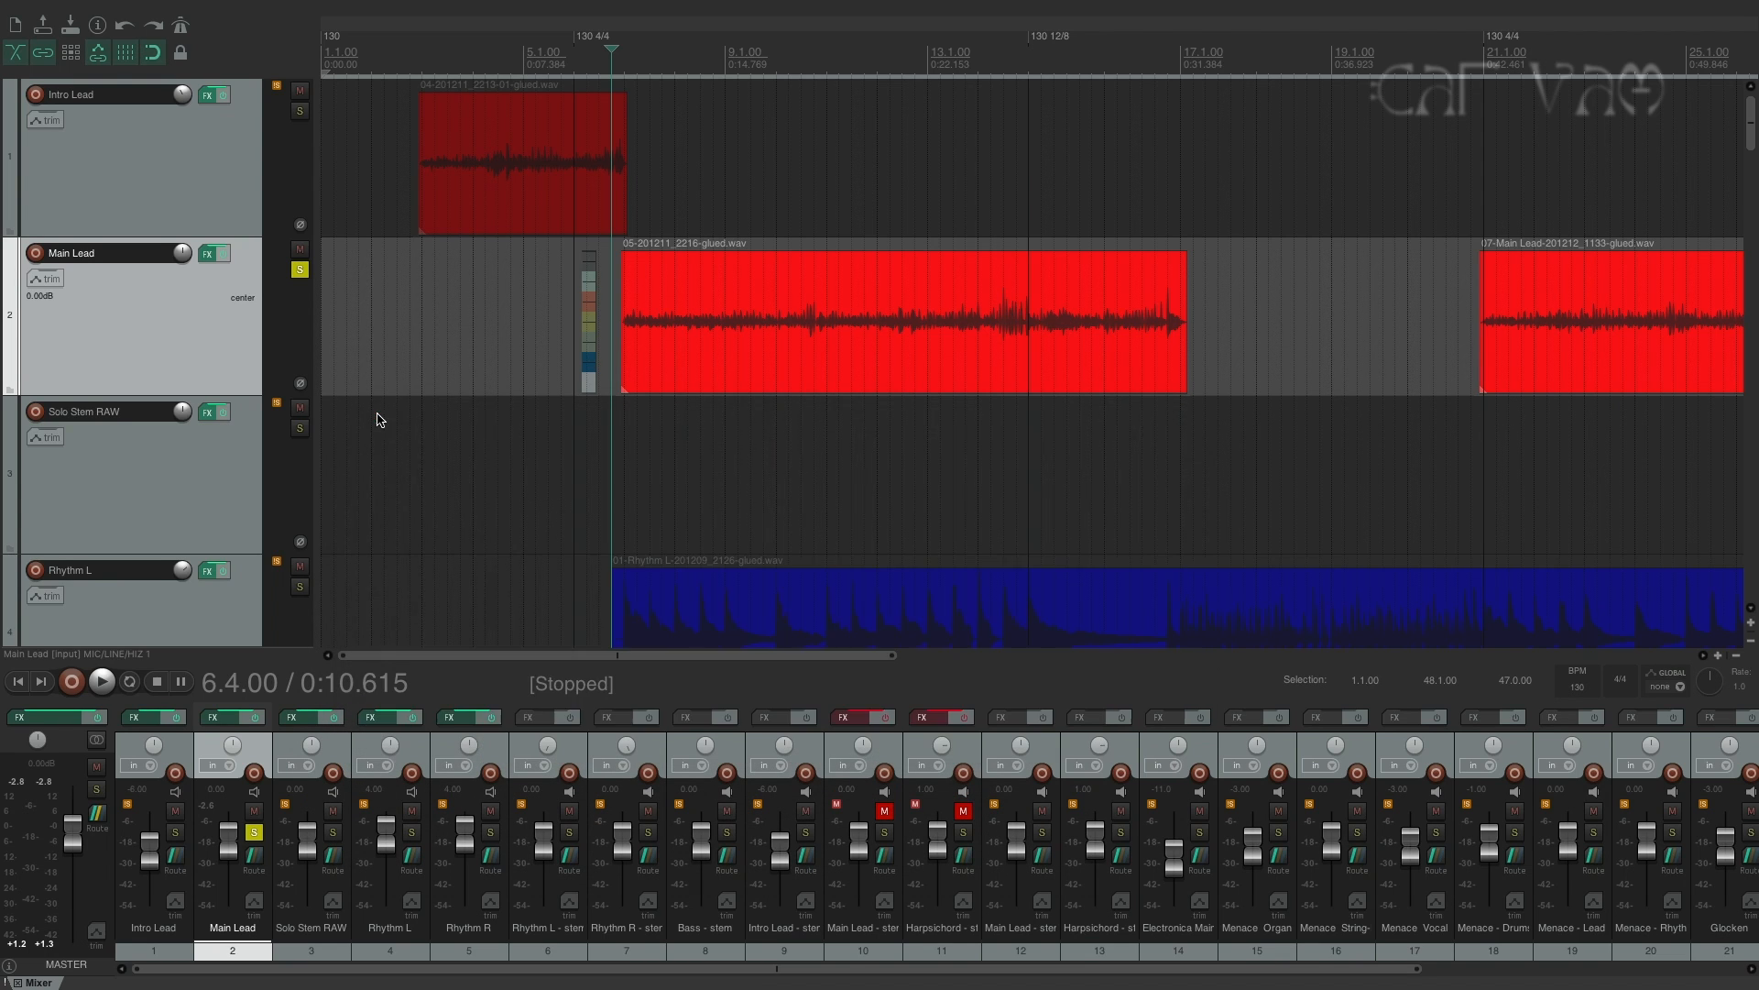
Place the edit cursor at 16.11.00 and inspect the cabinet and parametric EQ stages of Rhythm L's Toneforge Menace.
{"action": "left_click_drag", "start_coordinate": [601, 654], "coordinate": [692, 658]}
{"action": "left_click", "coordinate": [953, 64]}
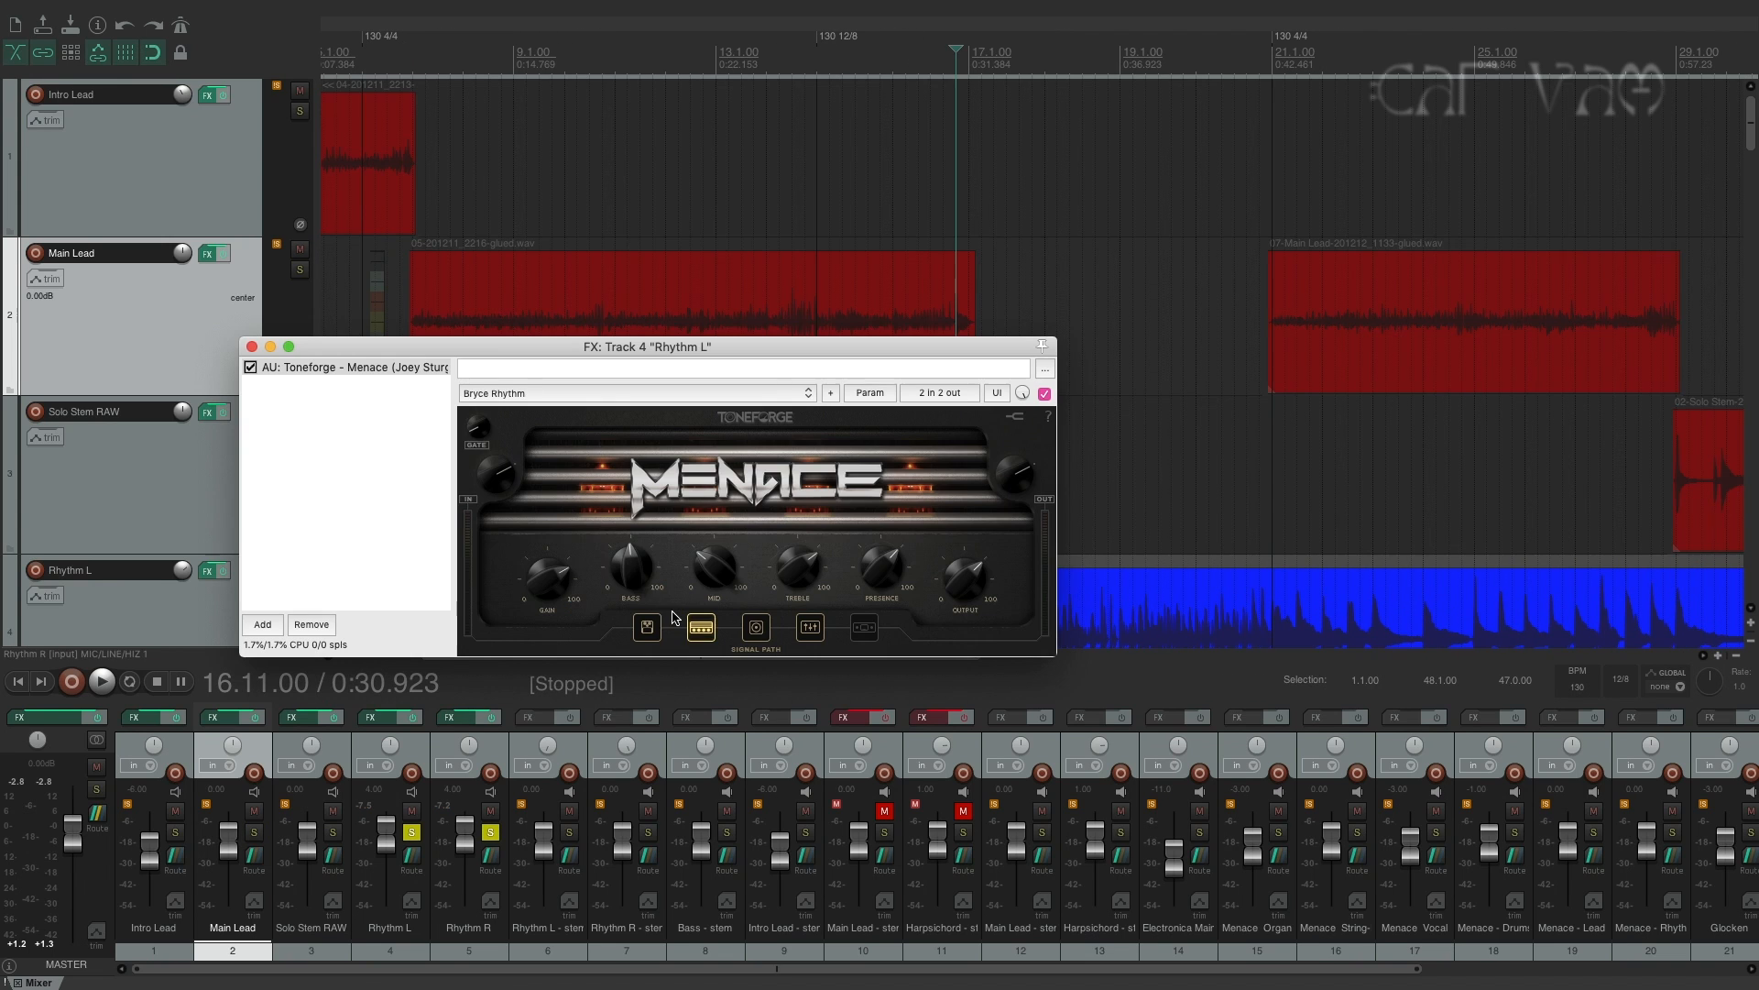
{"action": "left_click", "coordinate": [756, 629]}
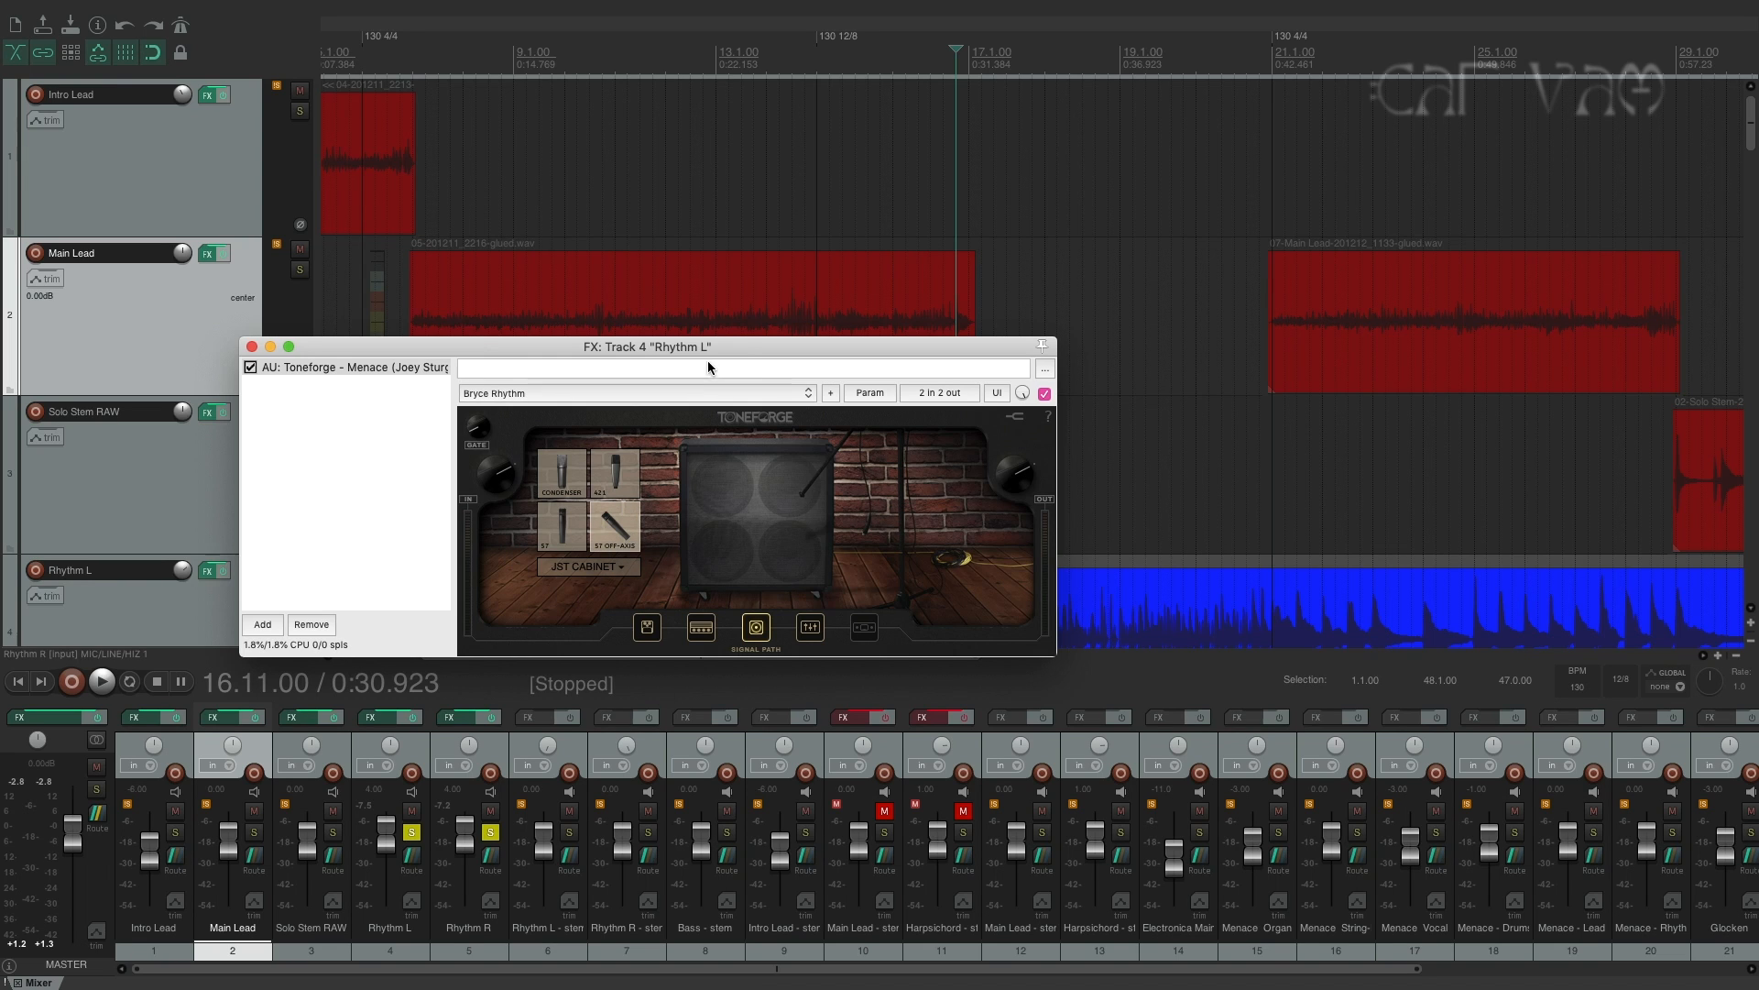
{"action": "left_click_drag", "start_coordinate": [740, 345], "coordinate": [752, 320]}
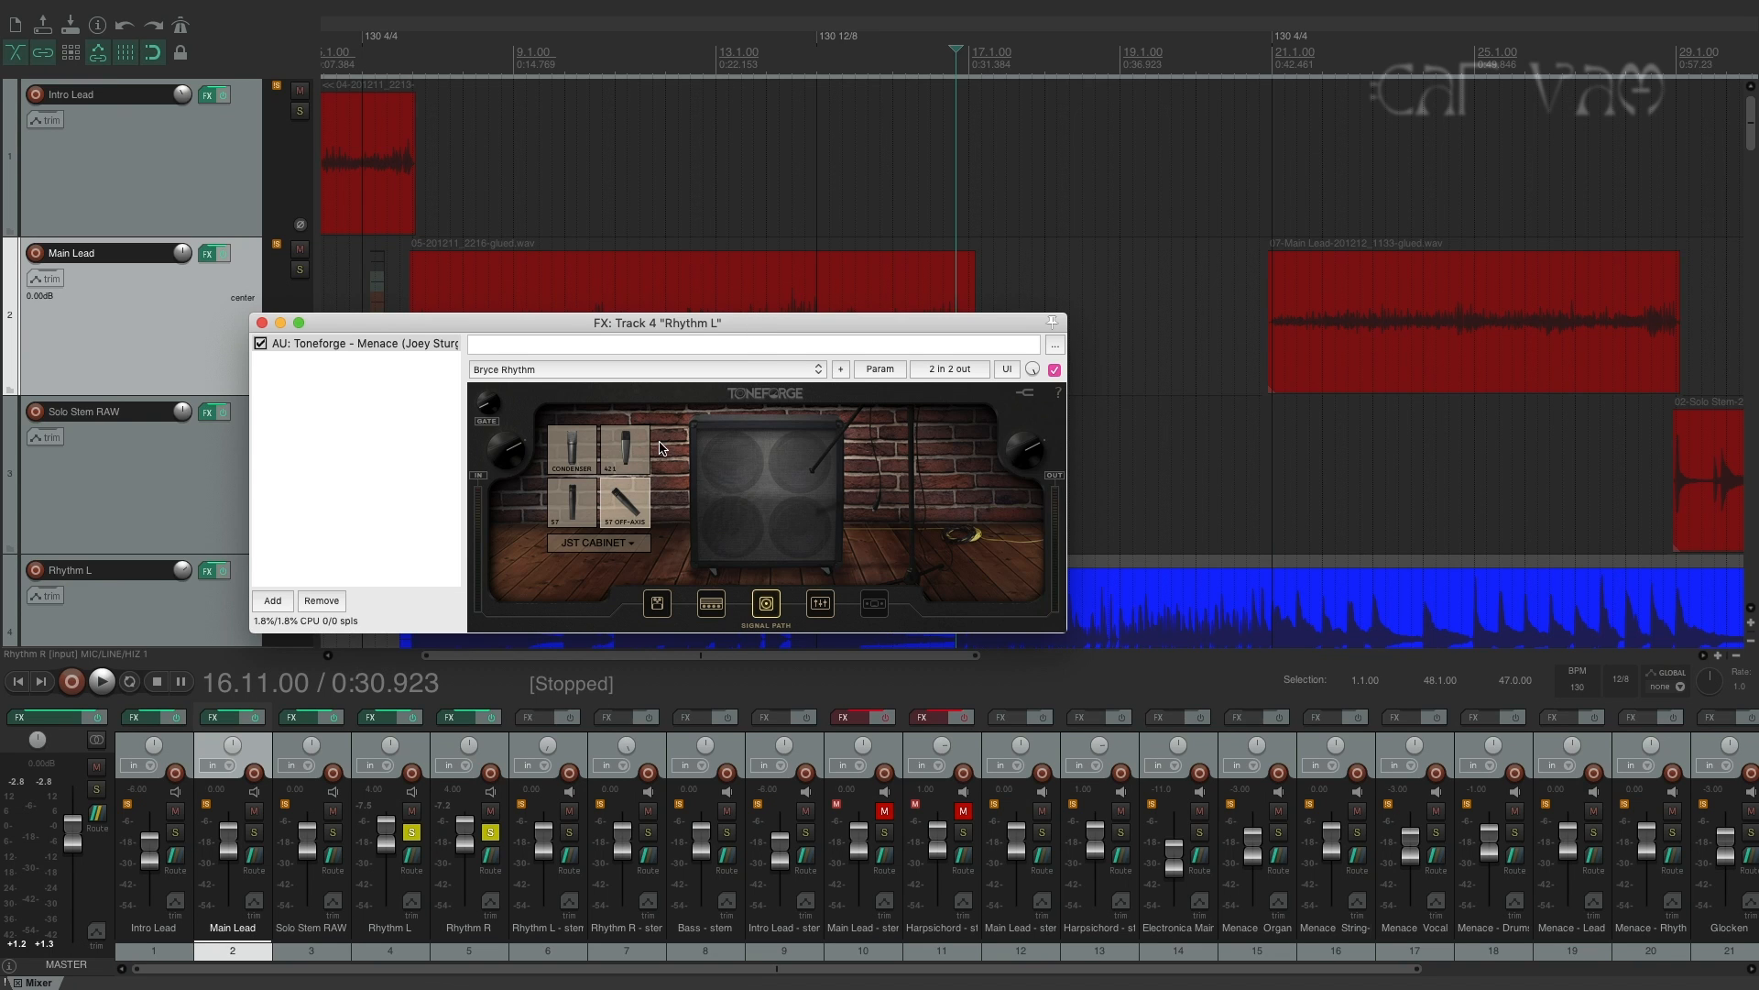
{"action": "left_click_drag", "start_coordinate": [750, 321], "coordinate": [741, 279]}
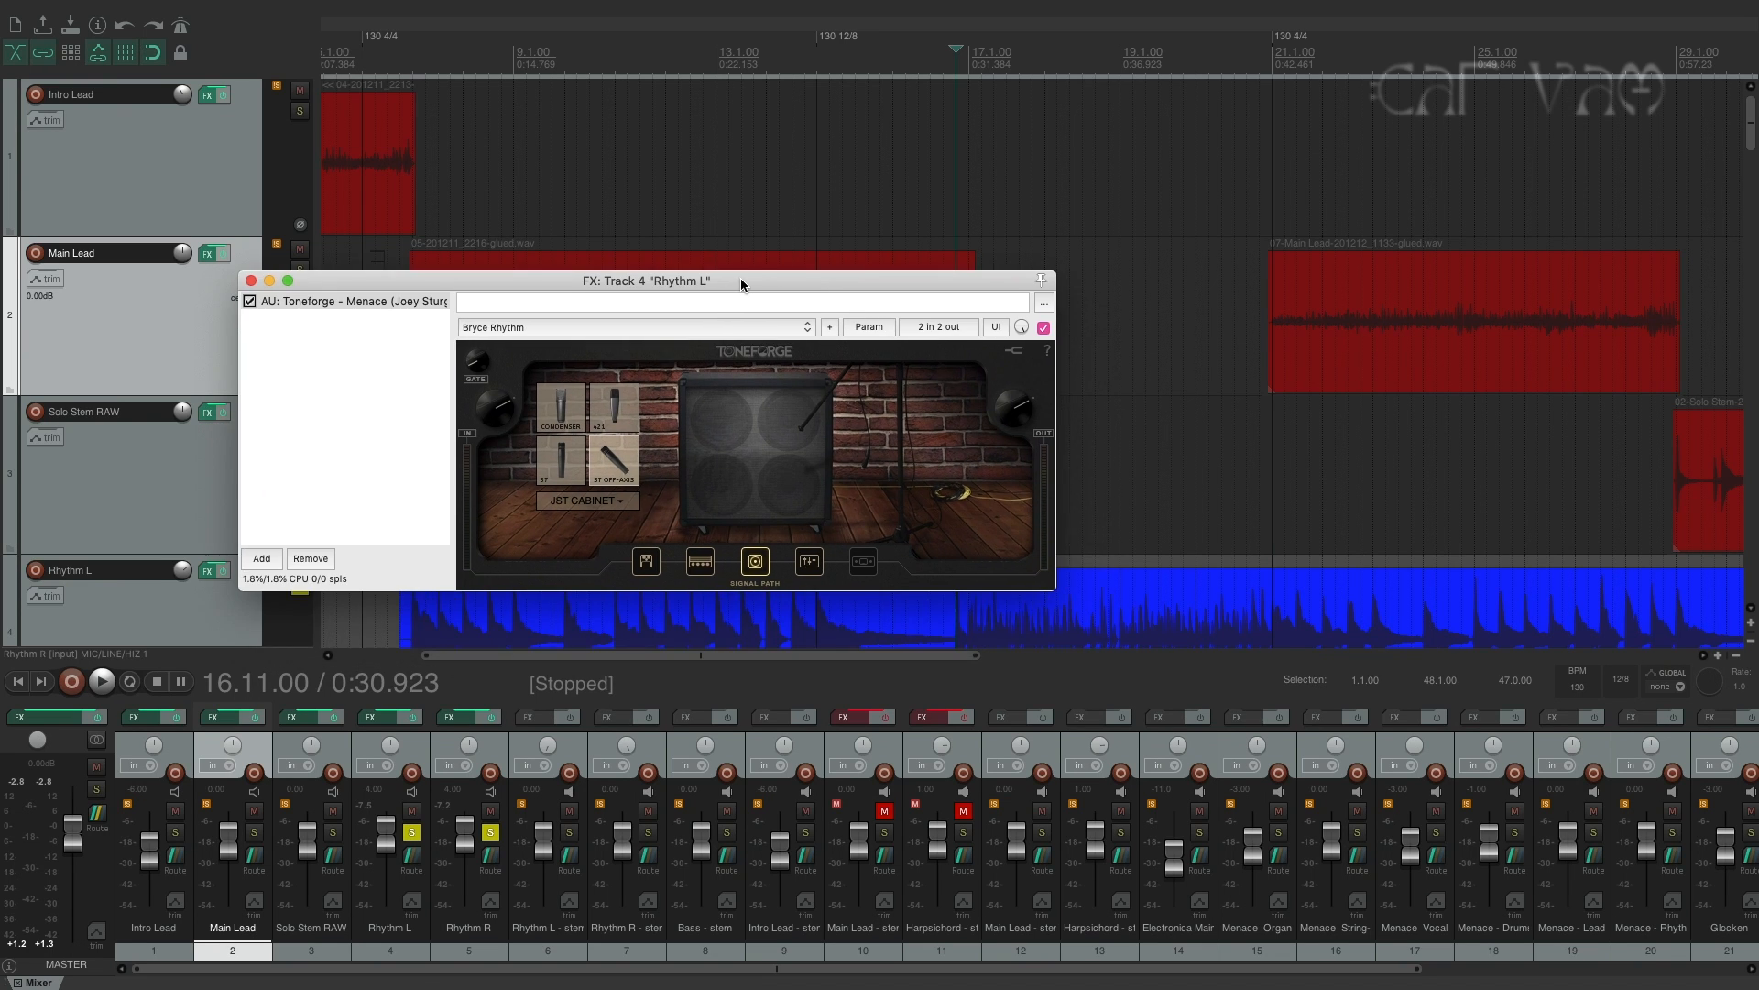
{"action": "left_click", "coordinate": [810, 562]}
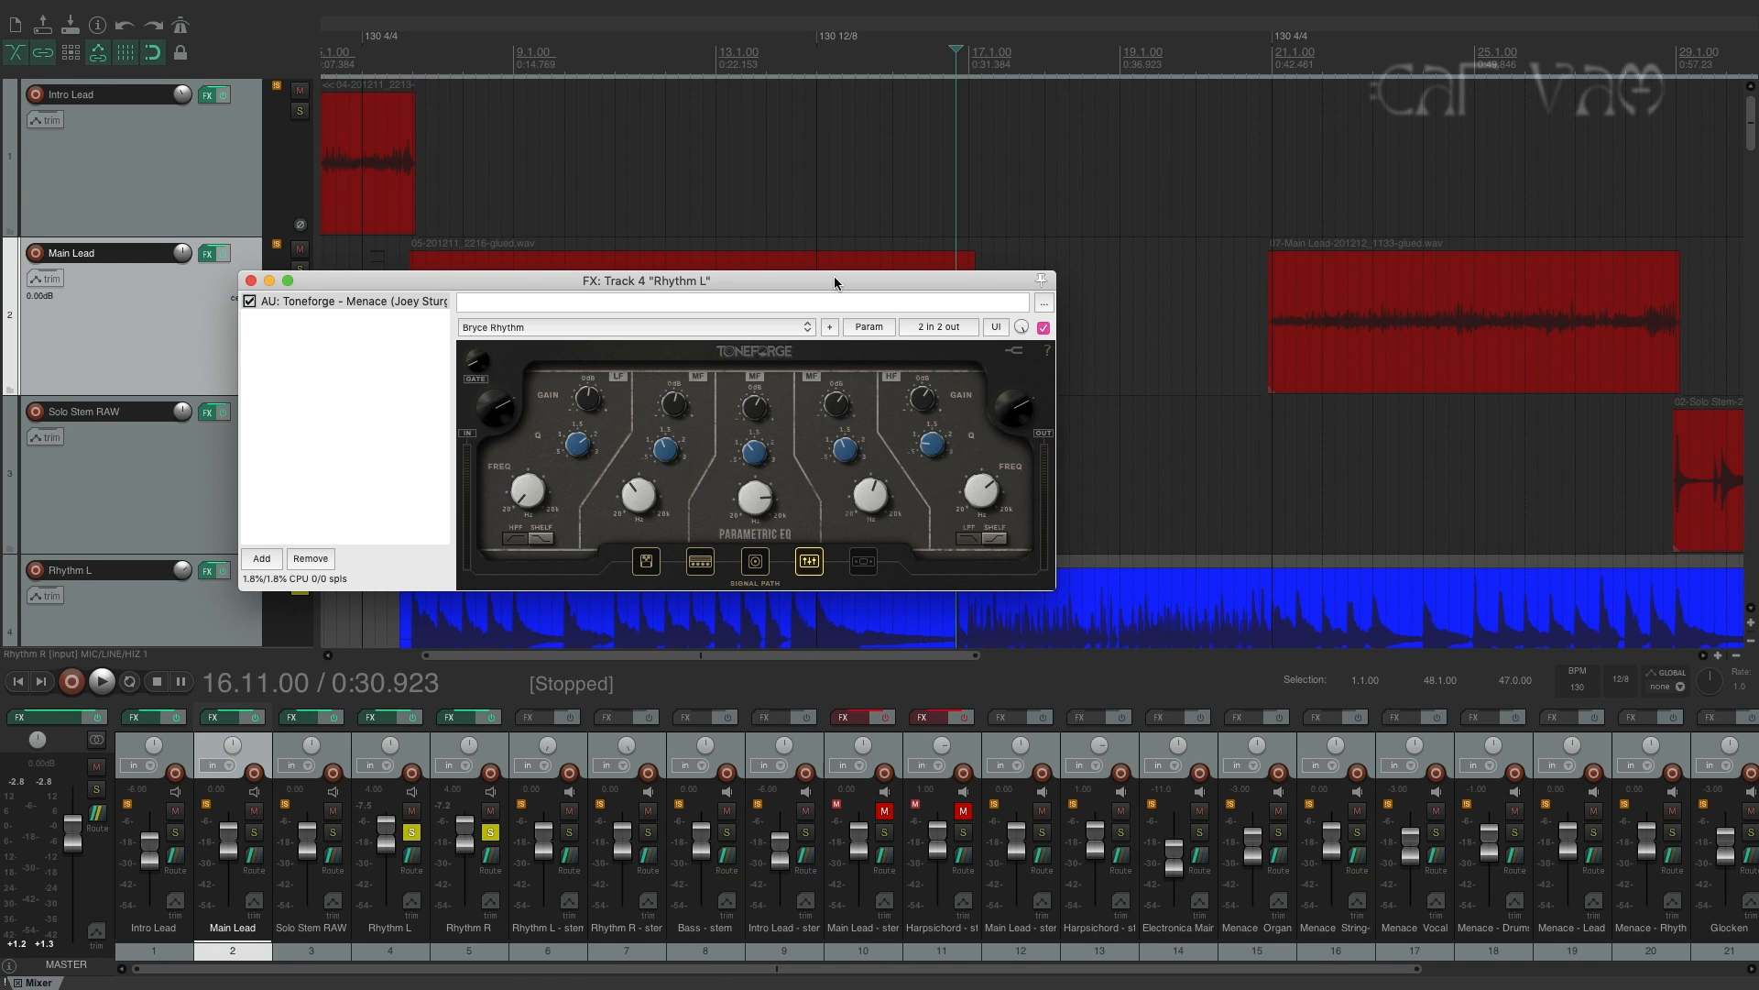
{"action": "left_click_drag", "start_coordinate": [835, 276], "coordinate": [834, 276]}
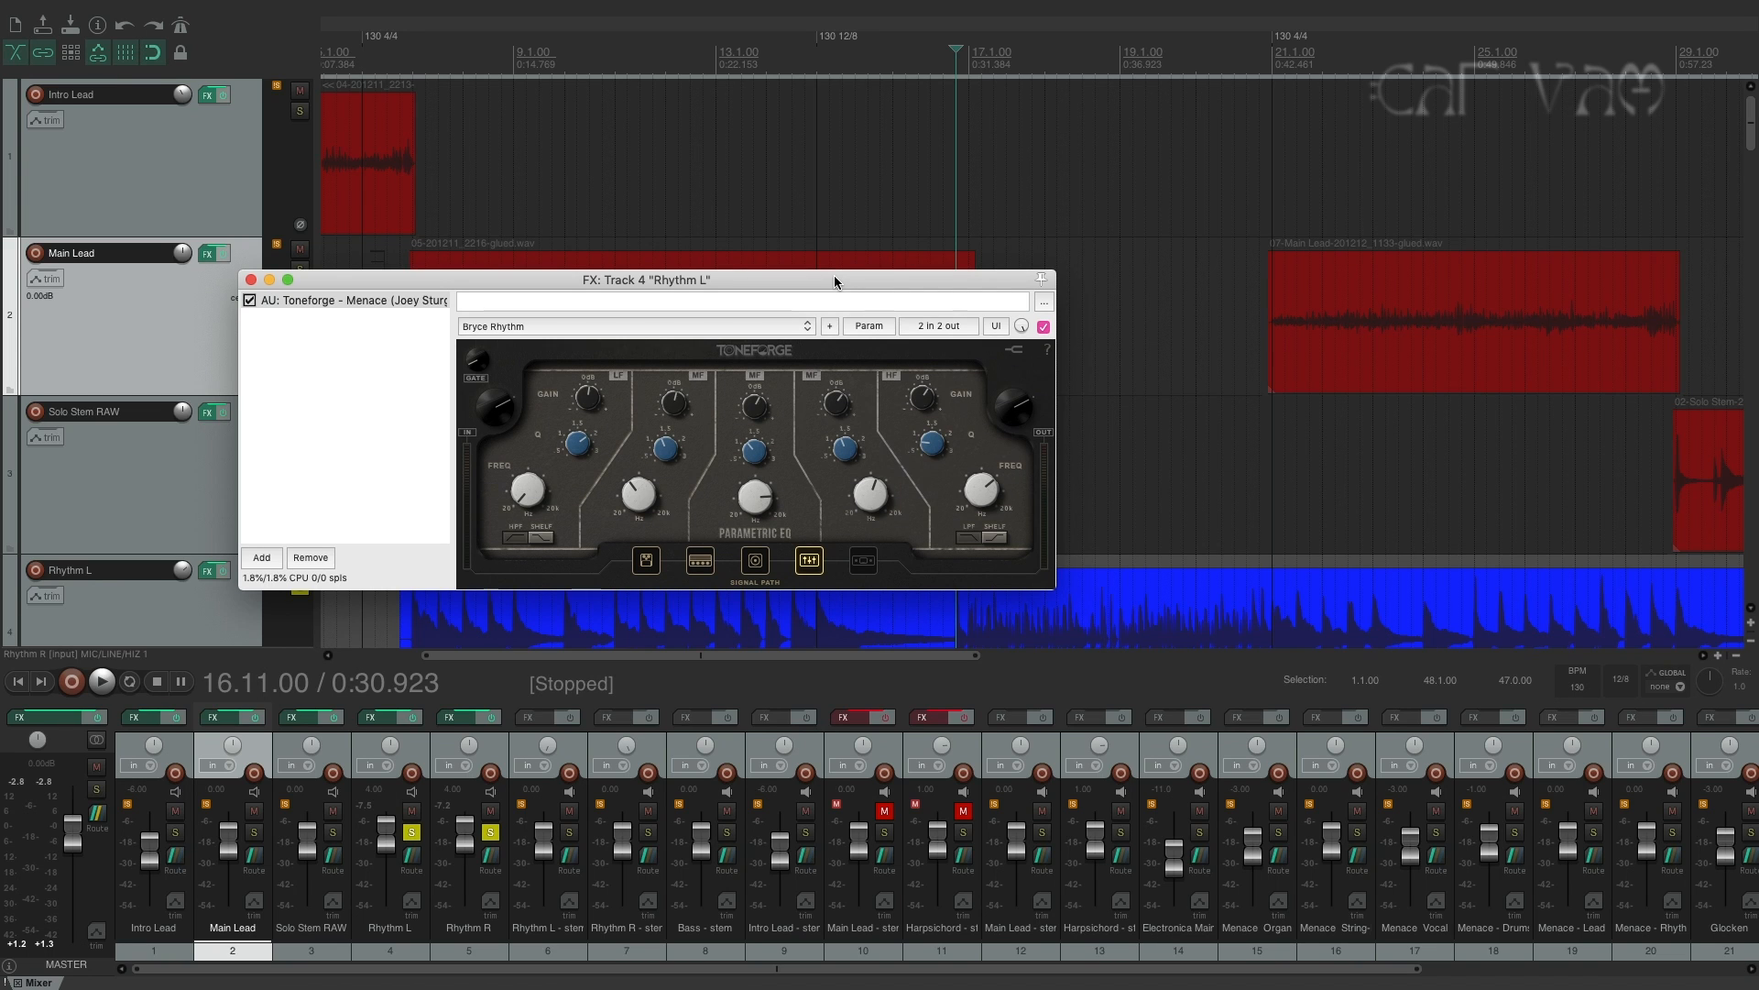
Examine the overdrive pedal's drive, tone and gain settings in Rhythm L's Toneforge Menace.
{"action": "left_click", "coordinate": [646, 560]}
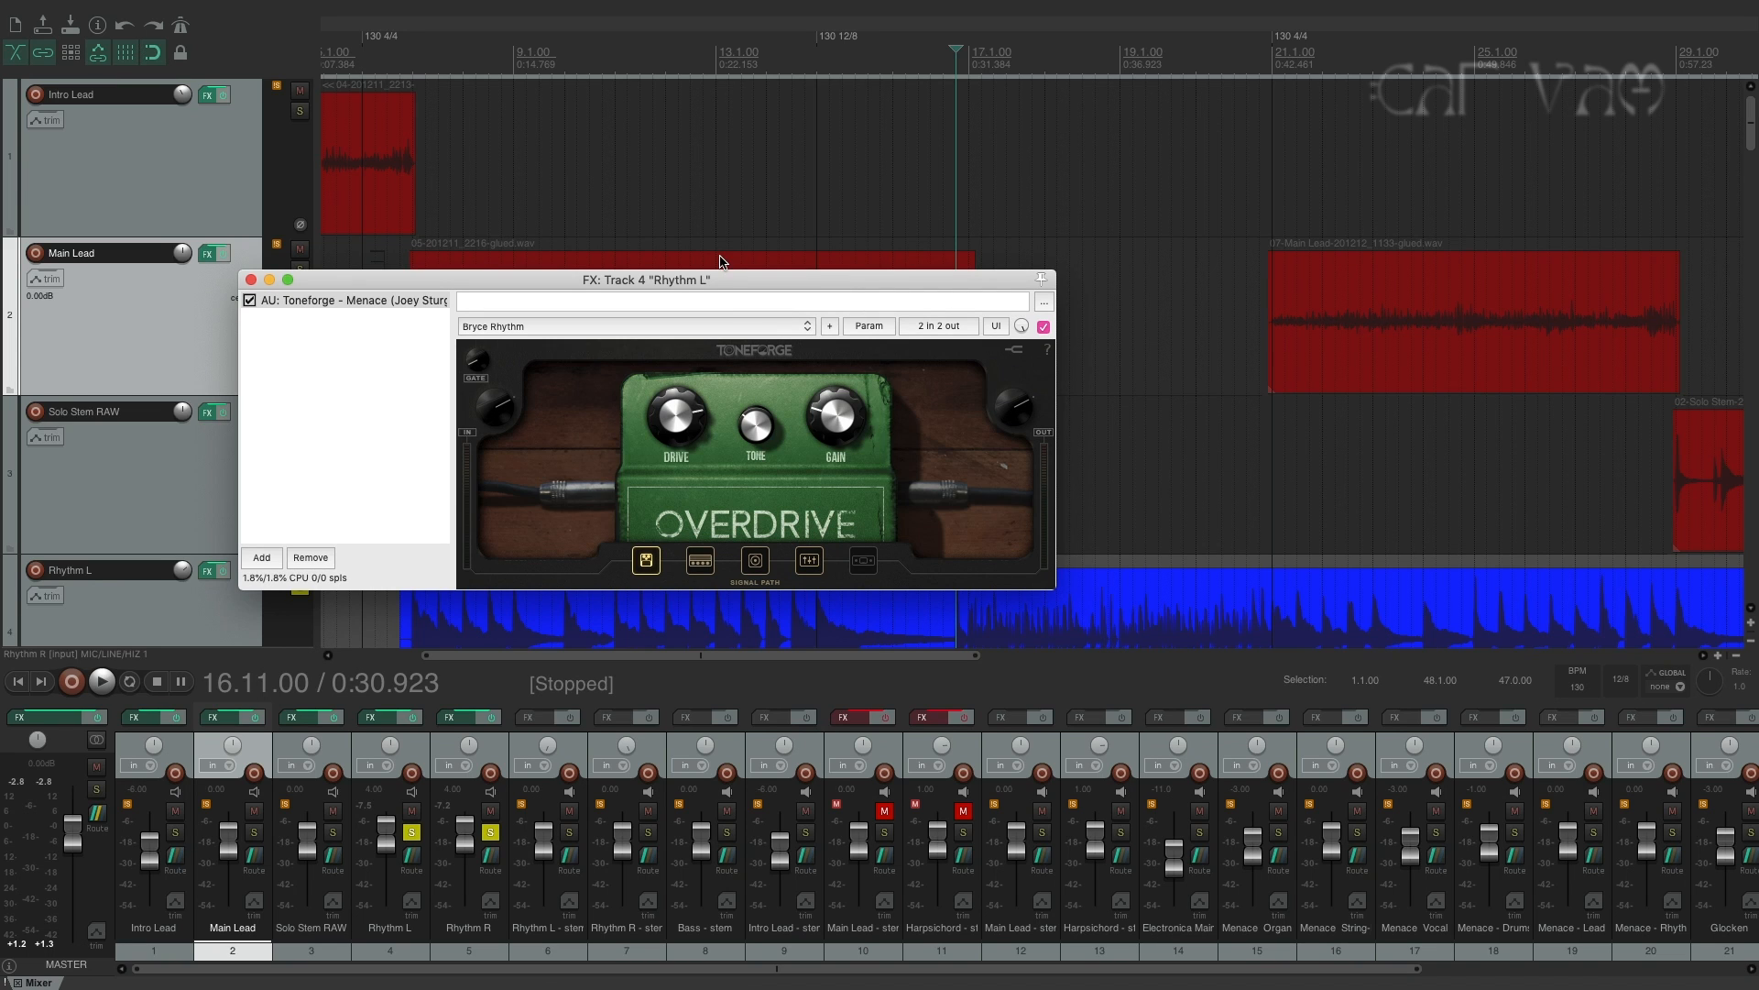
{"action": "left_click_drag", "start_coordinate": [724, 275], "coordinate": [727, 263]}
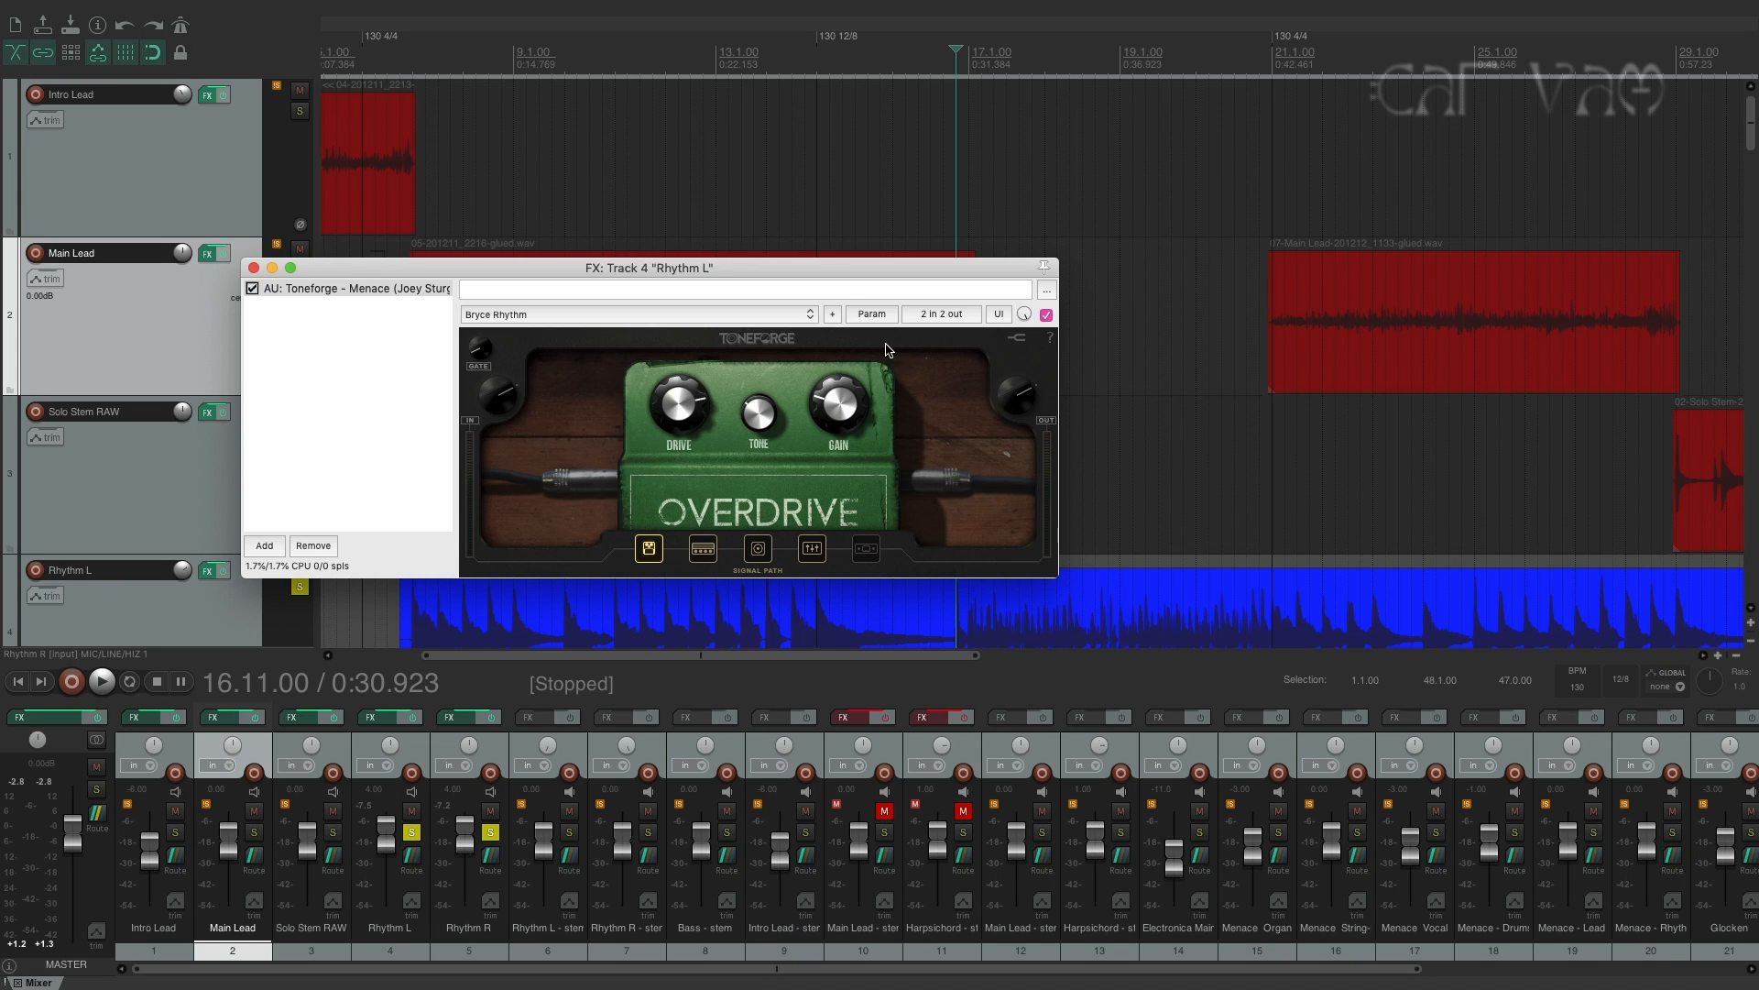
{"action": "left_click_drag", "start_coordinate": [852, 270], "coordinate": [843, 242]}
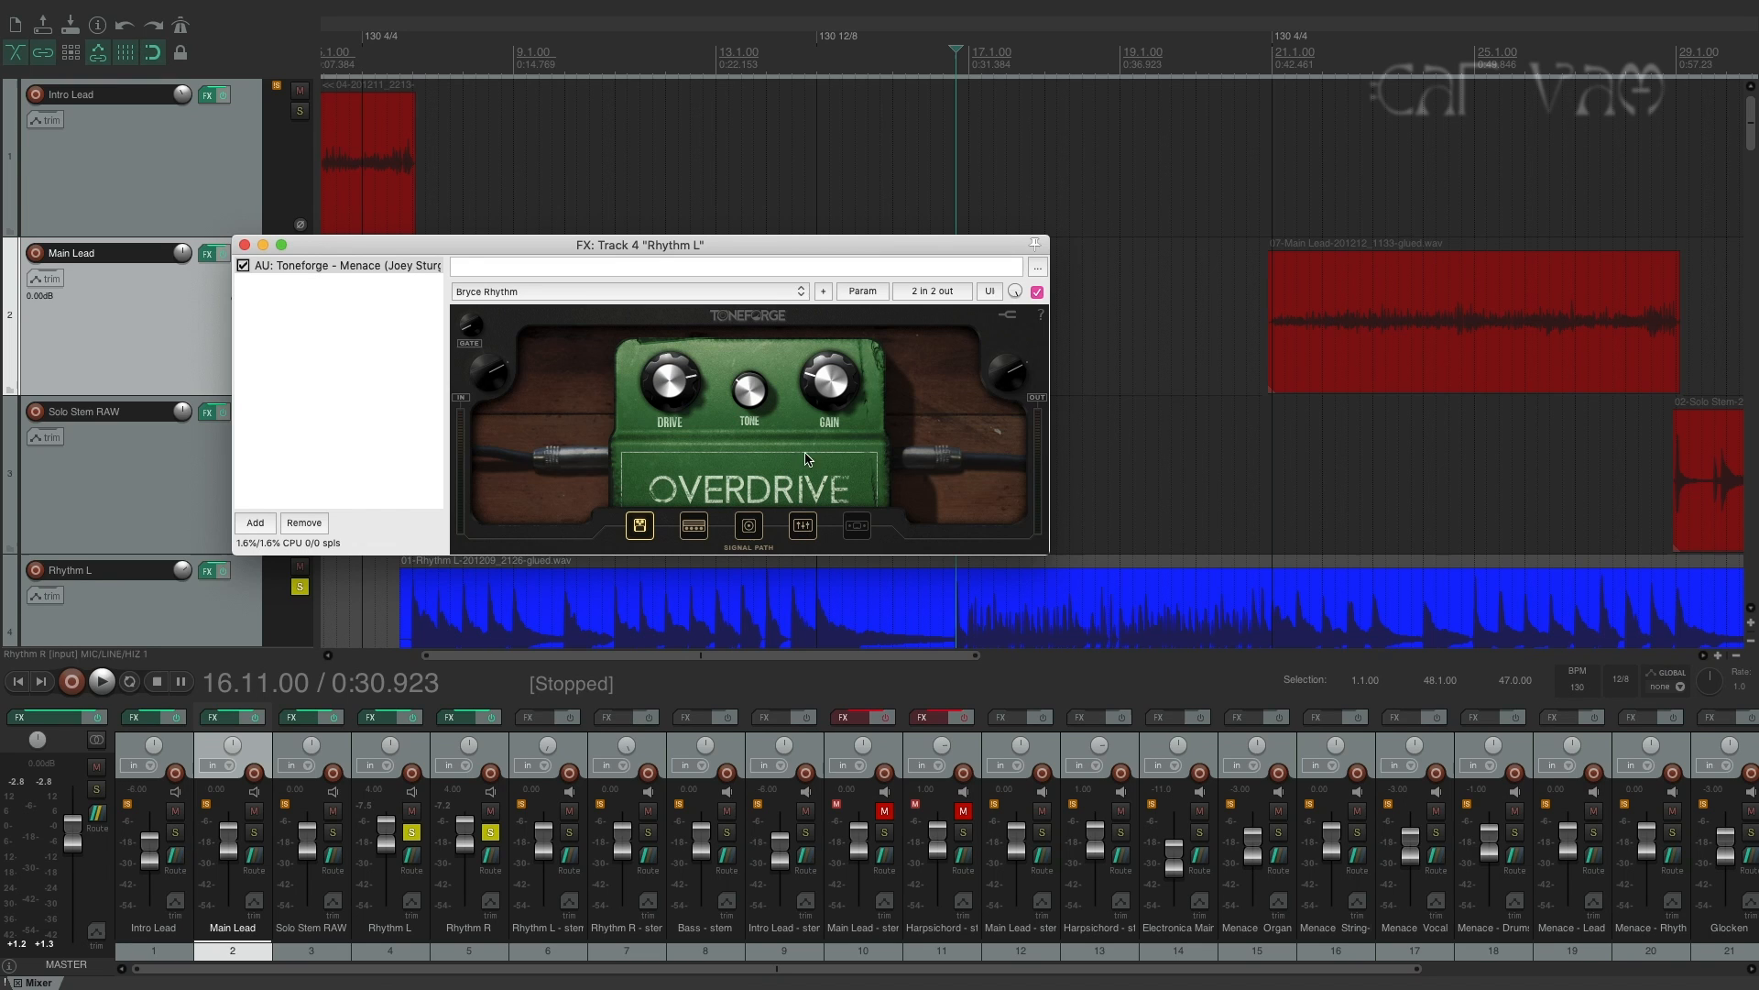
{"action": "mouse_move", "coordinate": [709, 242]}
{"action": "left_mouse_down"}
{"action": "mouse_move", "coordinate": [774, 236]}
{"action": "mouse_move", "coordinate": [740, 236]}
{"action": "left_mouse_up"}
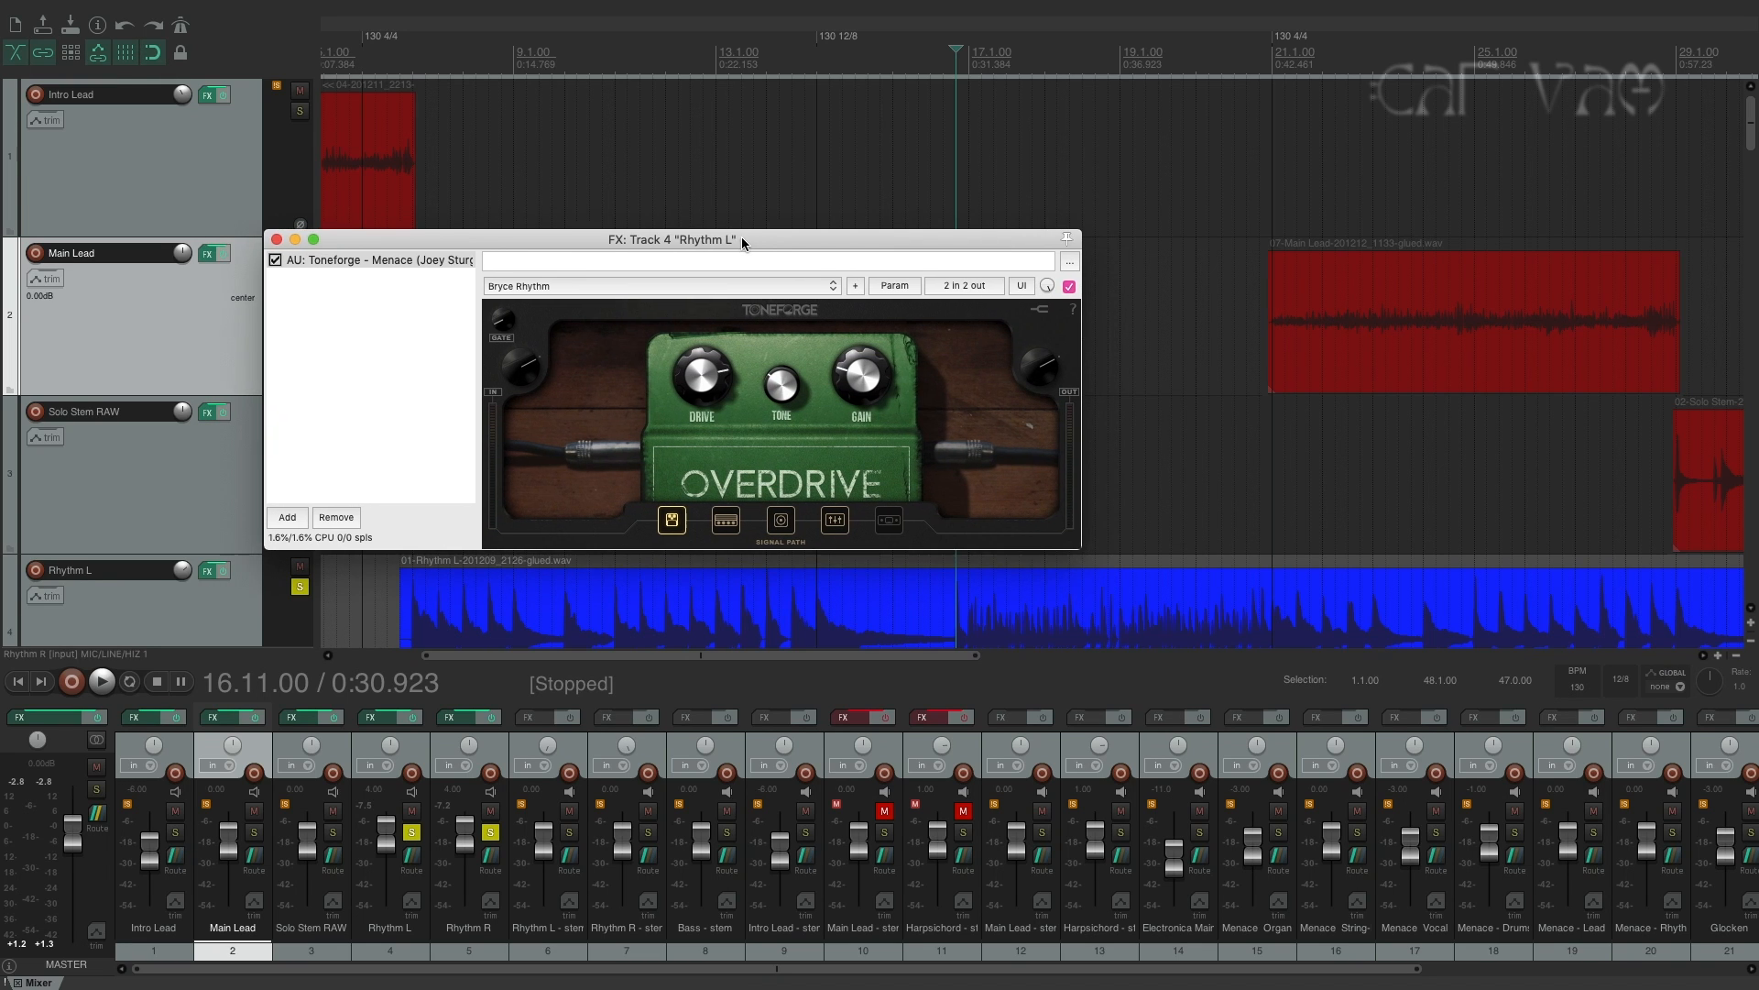
Close the Rhythm L effects window and play the soloed rhythm guitars from 16.11.00.
{"action": "left_click", "coordinate": [277, 240]}
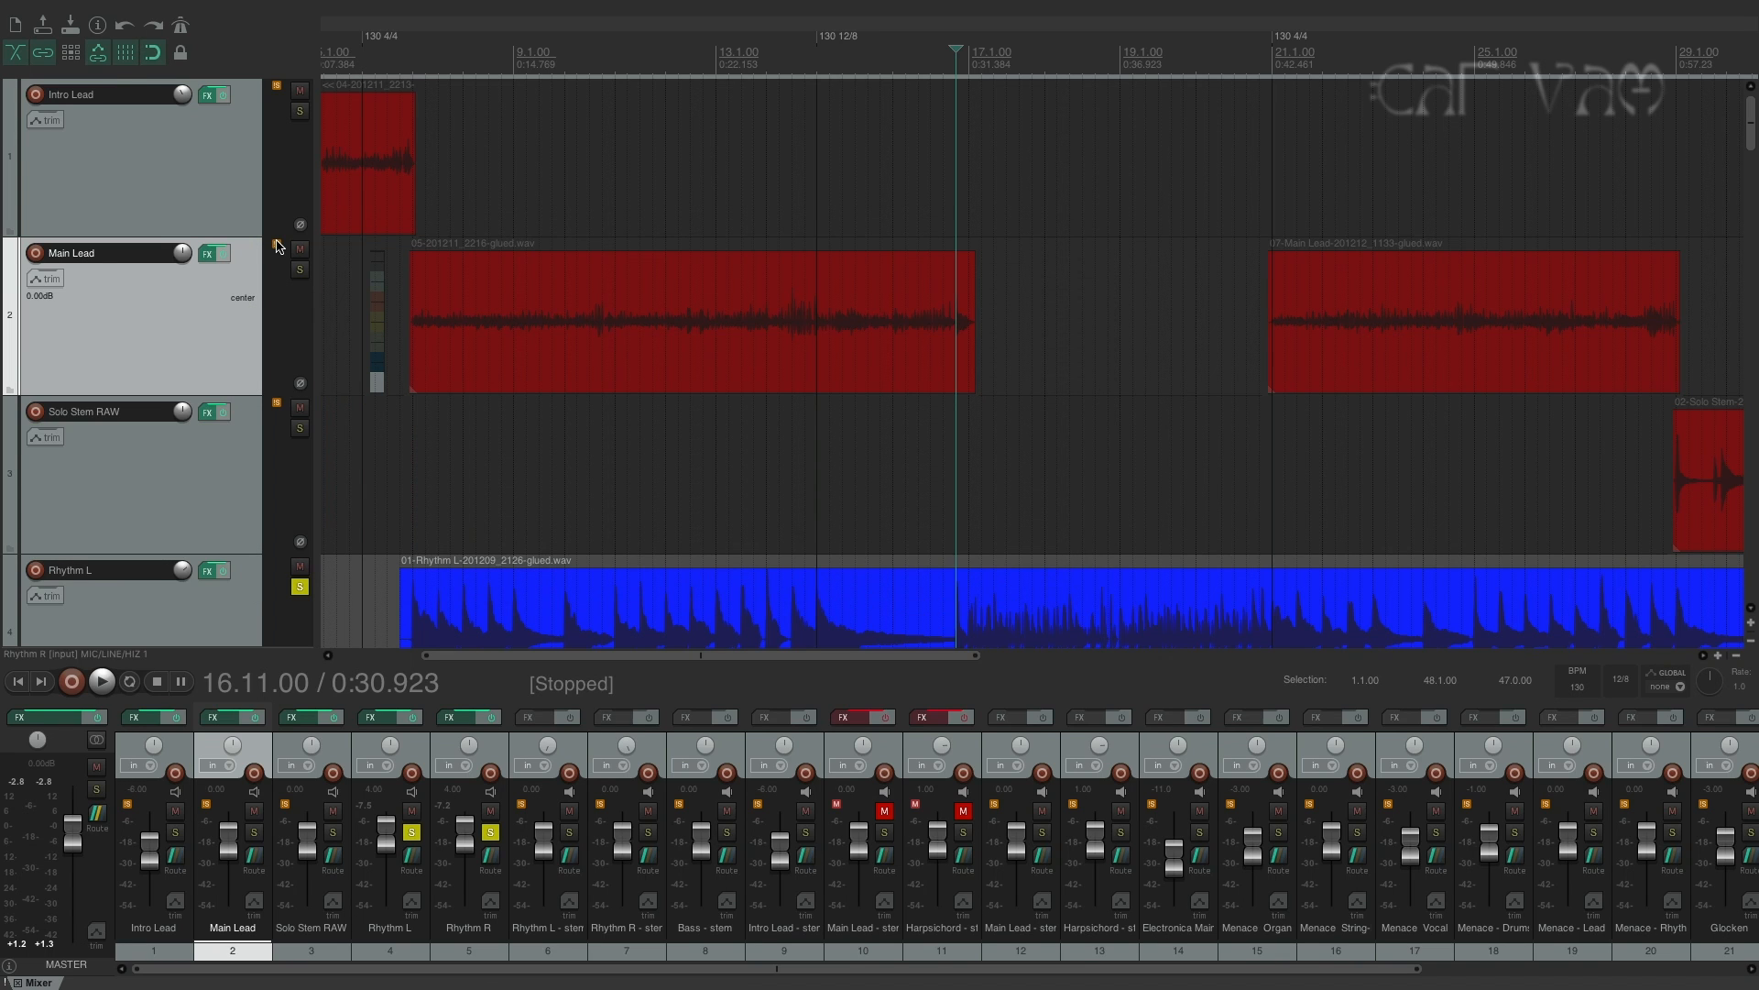
{"action": "key", "text": "space"}
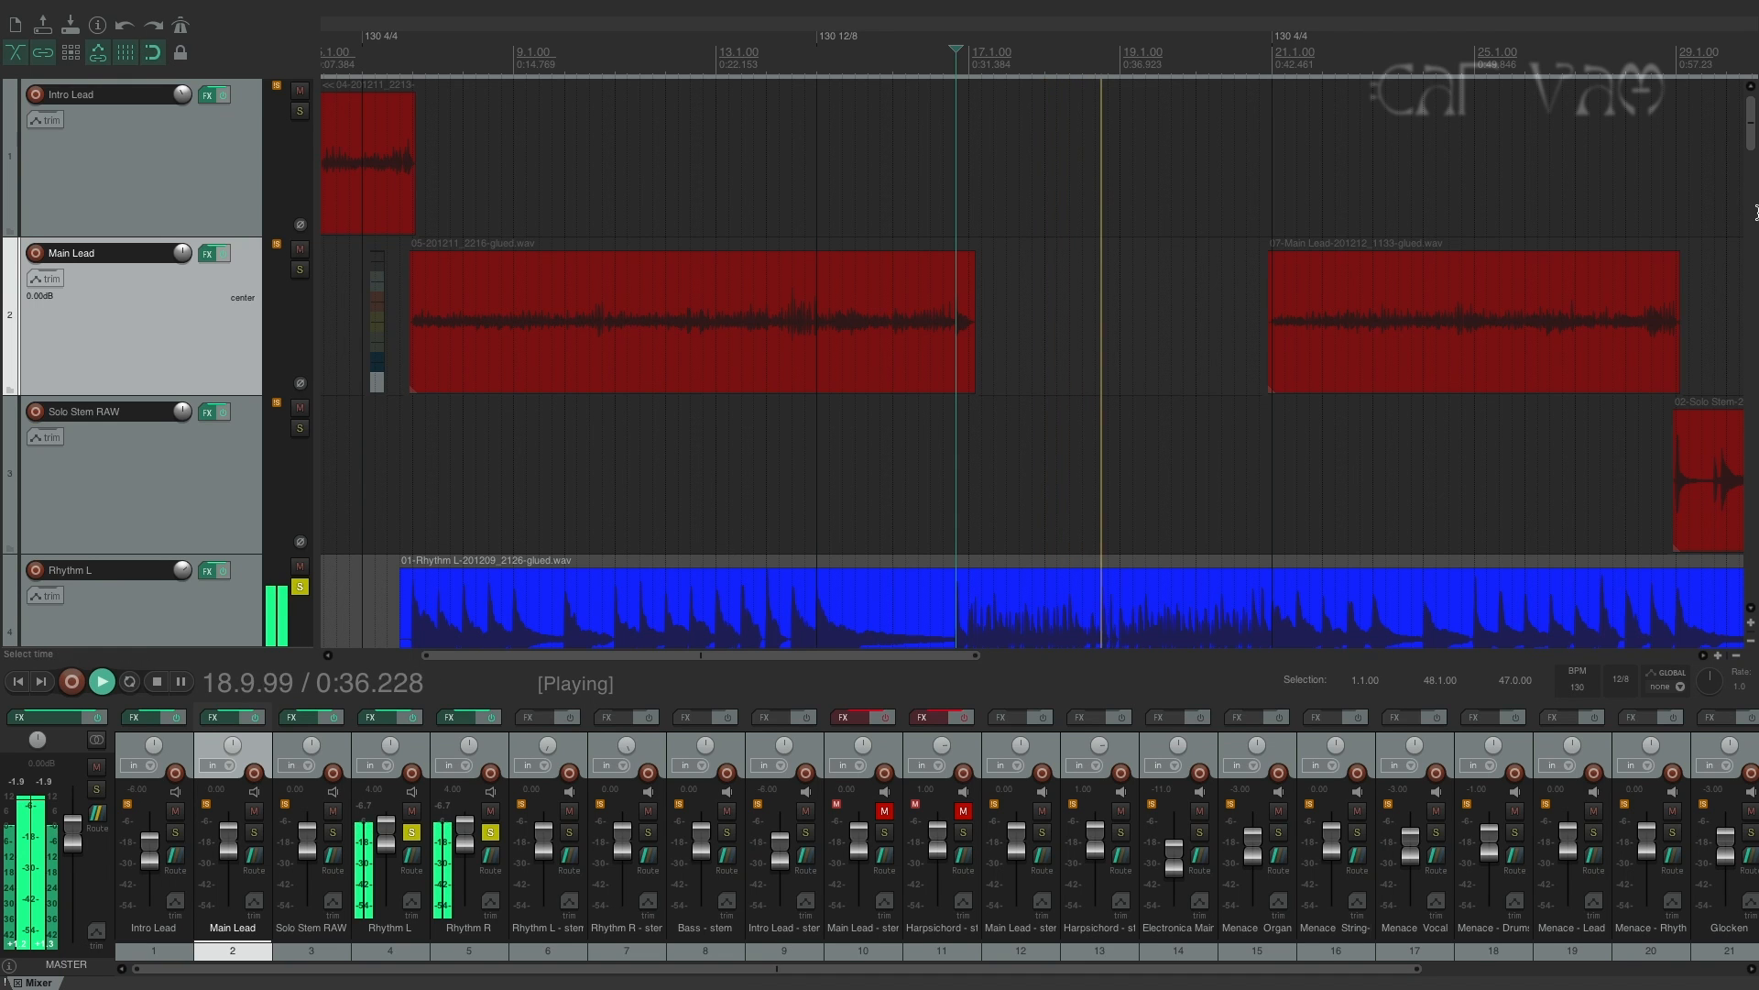
Stop the rhythm guitar playback and solo only the Solo Stem RAW track.
{"action": "left_click_drag", "start_coordinate": [1750, 147], "coordinate": [1750, 172]}
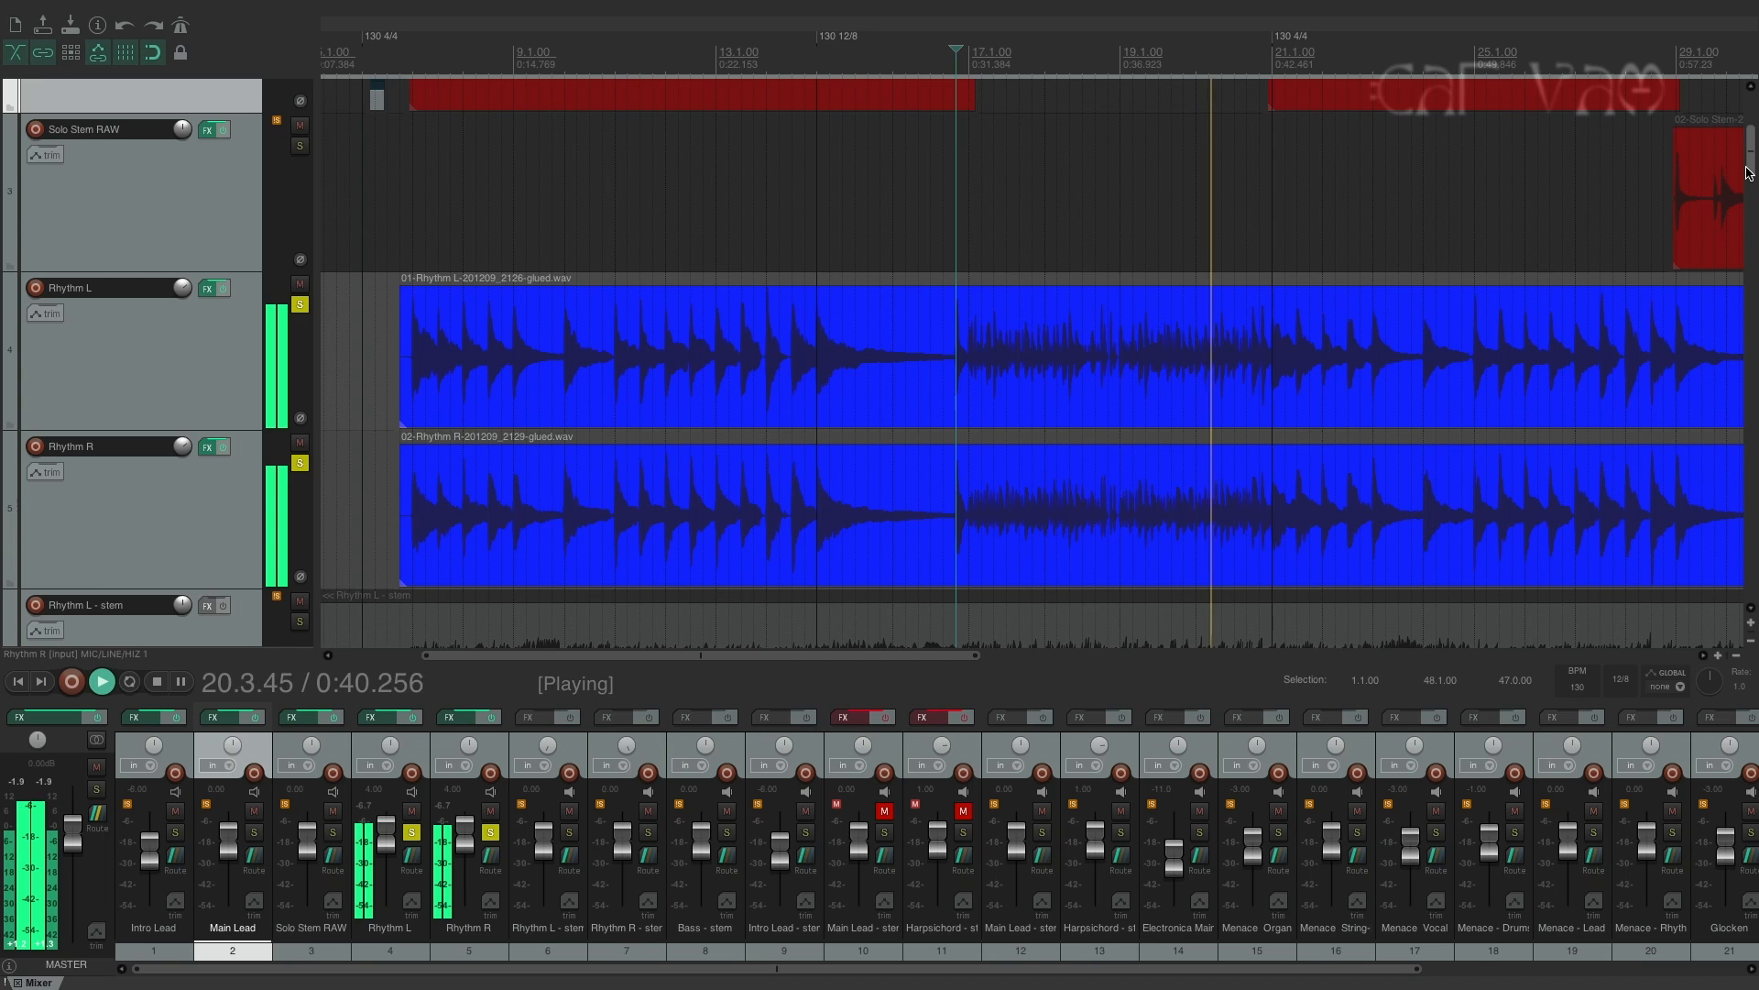
{"action": "key", "text": "space"}
{"action": "left_click_drag", "start_coordinate": [1750, 172], "coordinate": [1750, 138]}
{"action": "left_click_drag", "start_coordinate": [925, 656], "coordinate": [1151, 660]}
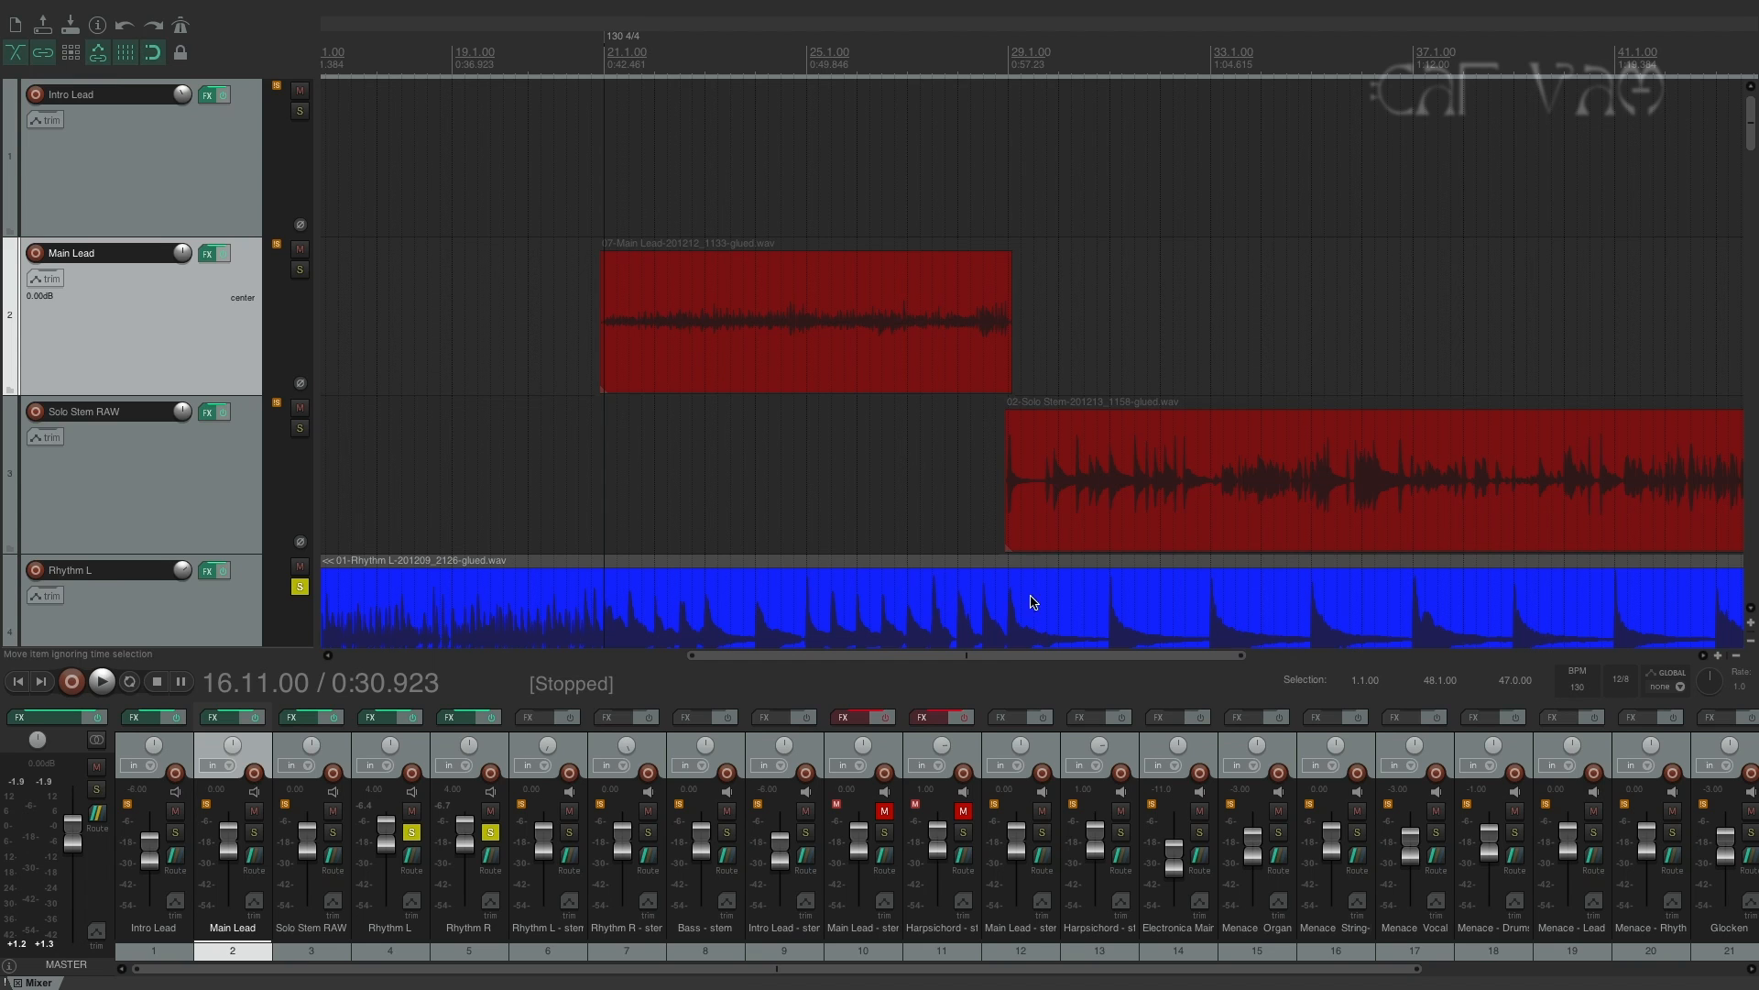
{"action": "left_click_drag", "start_coordinate": [1005, 656], "coordinate": [1012, 656]}
{"action": "left_click", "coordinate": [333, 832], "text": "alt+super"}
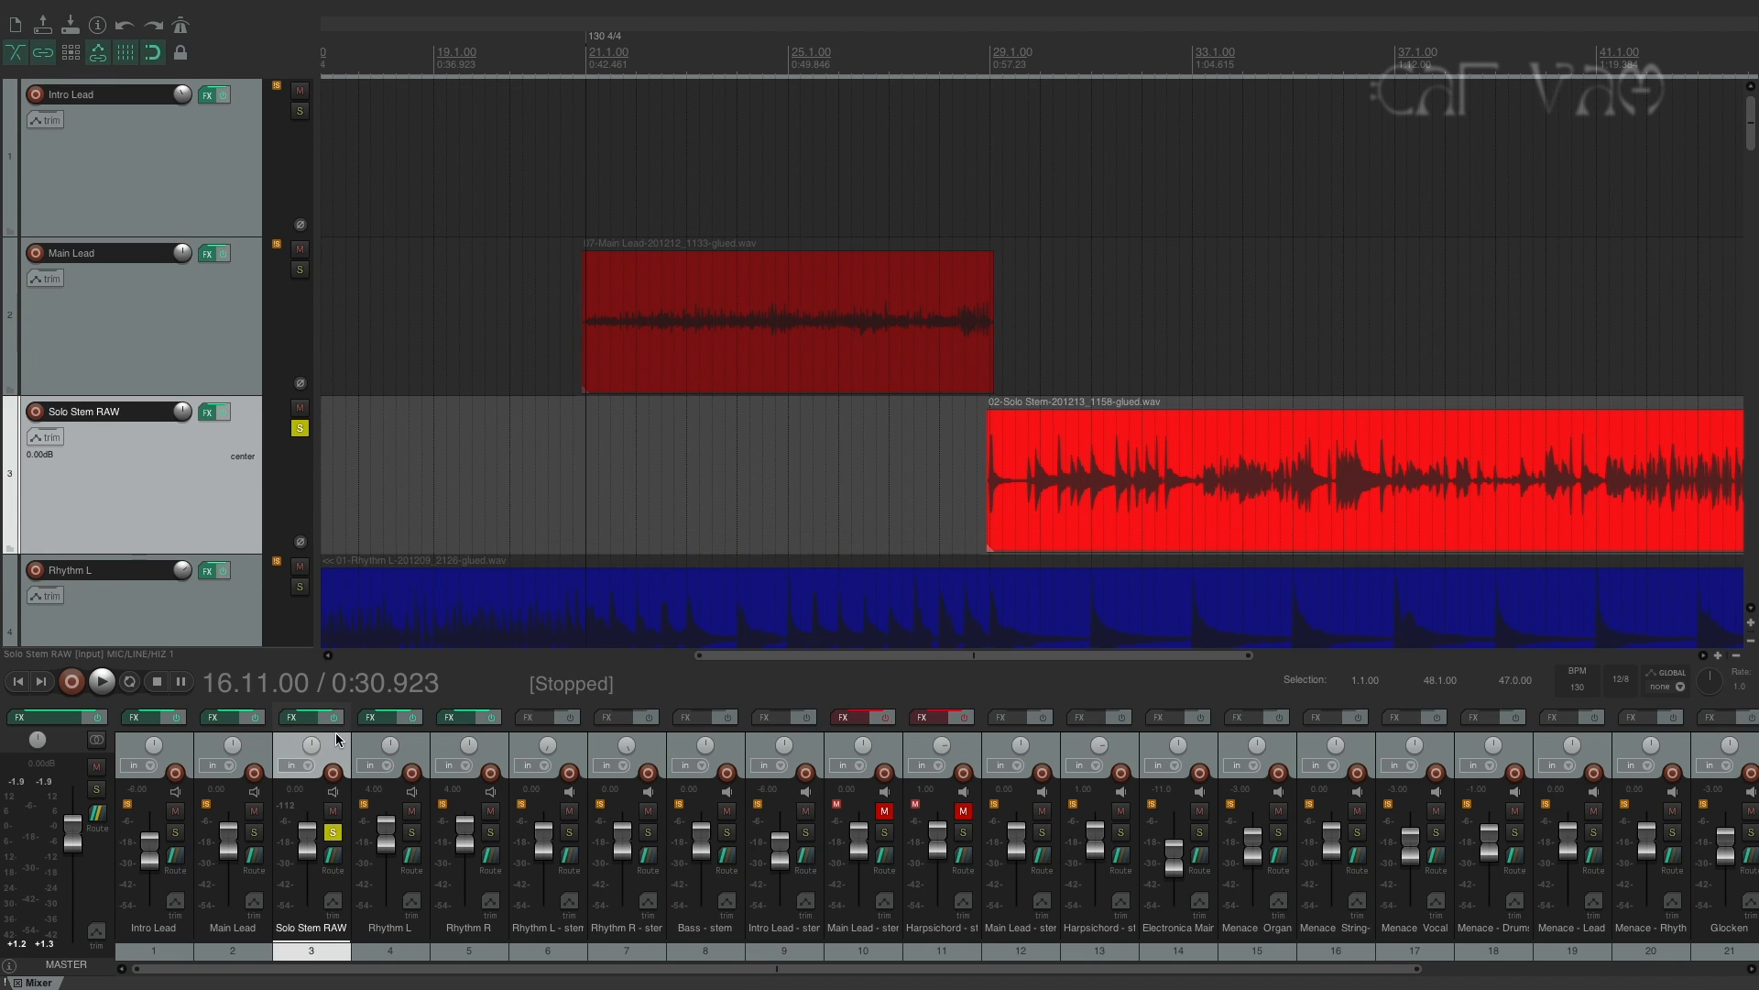
Open Solo Stem RAW's effects chain, view its UAD Galaxy Tape Echo, and return to Toneforge Menace with the window clear of the solo clip.
{"action": "left_click", "coordinate": [302, 719]}
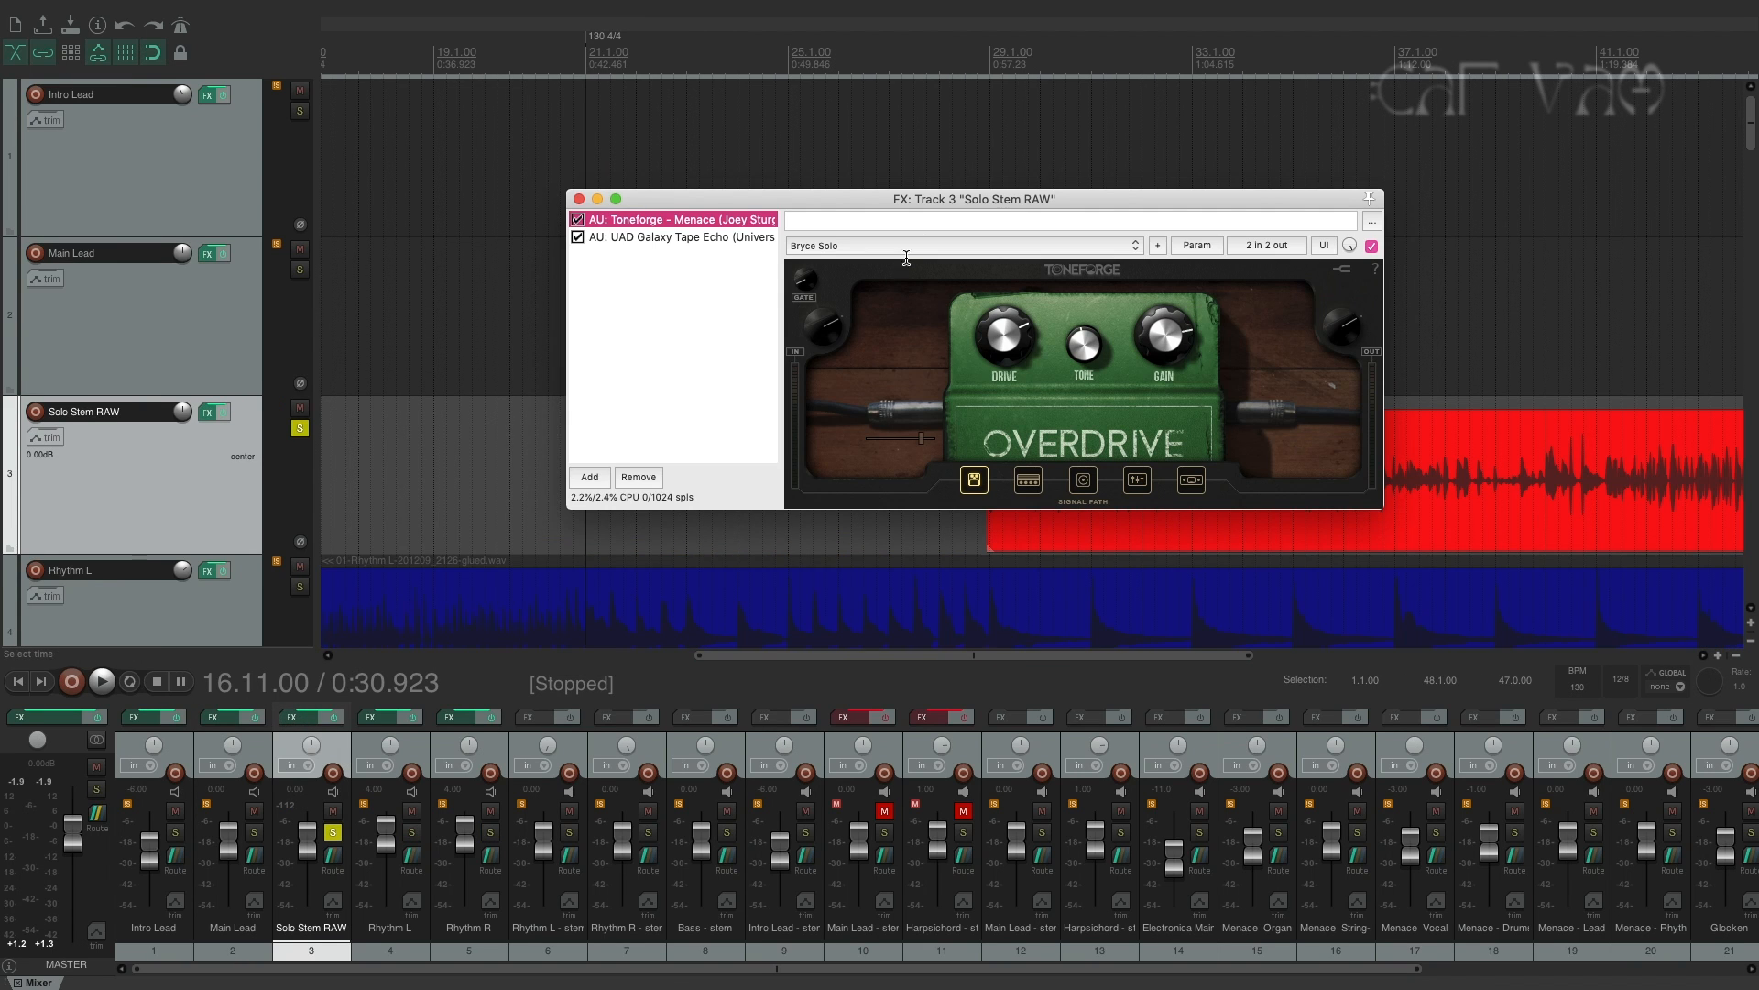
{"action": "left_click_drag", "start_coordinate": [999, 207], "coordinate": [730, 165]}
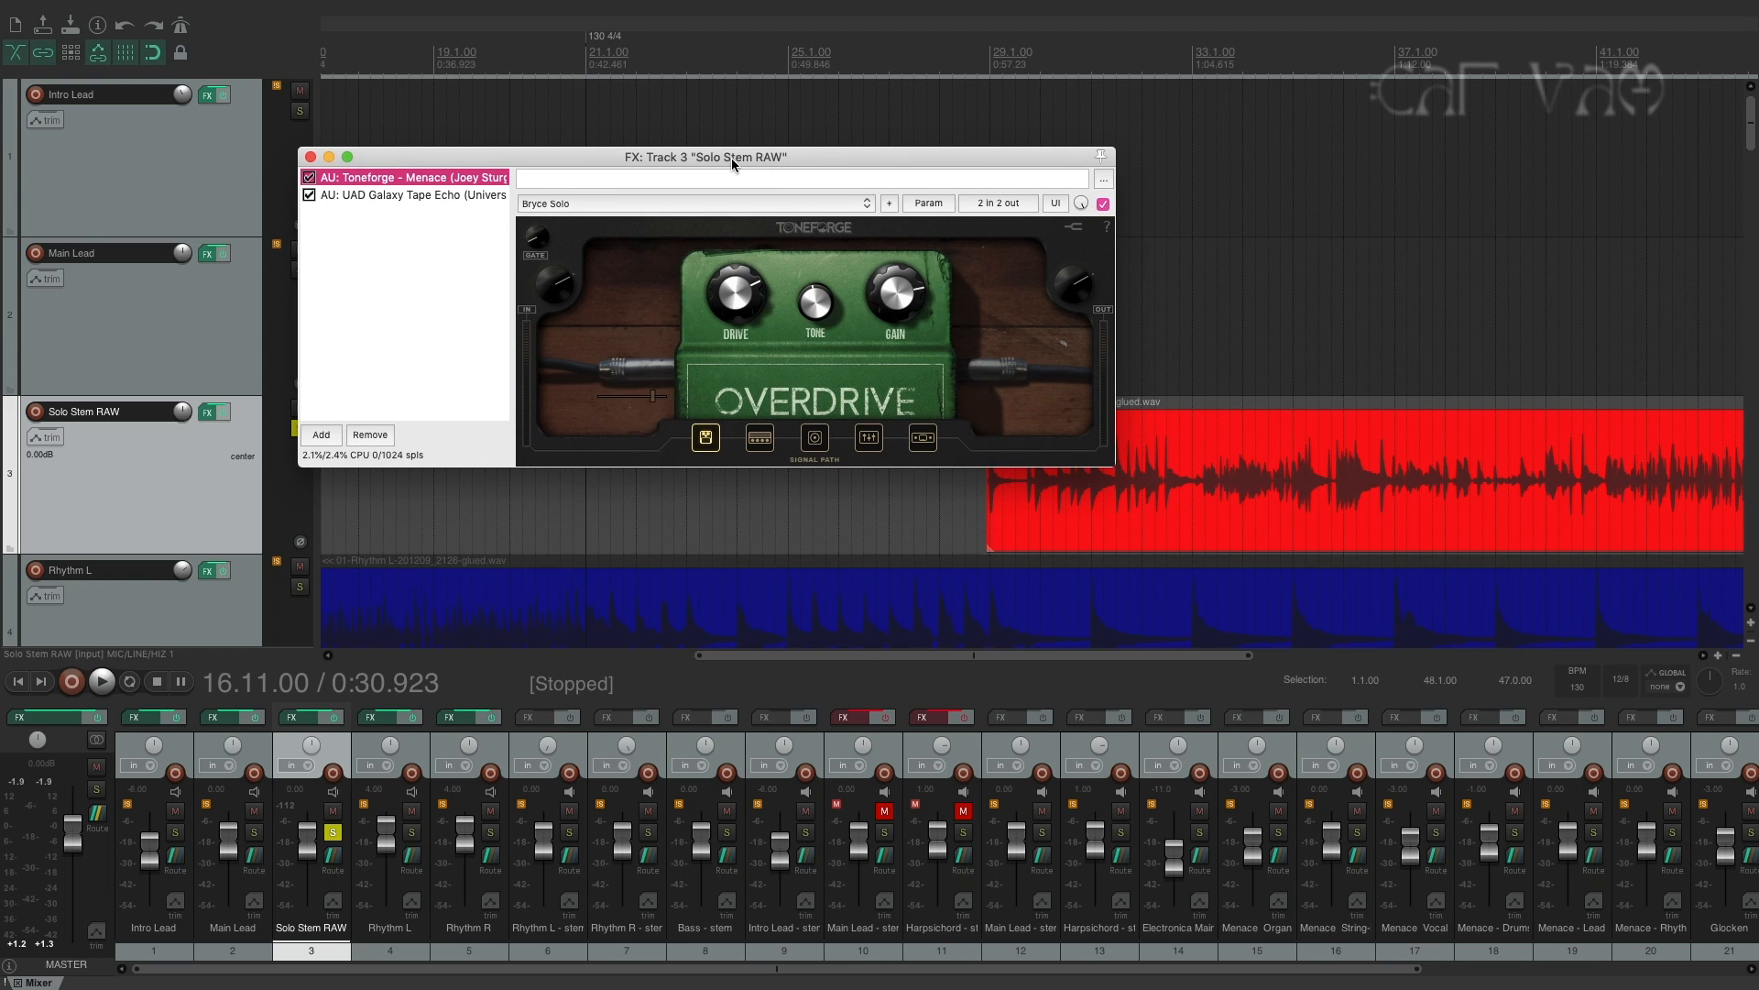
{"action": "left_click", "coordinate": [407, 194]}
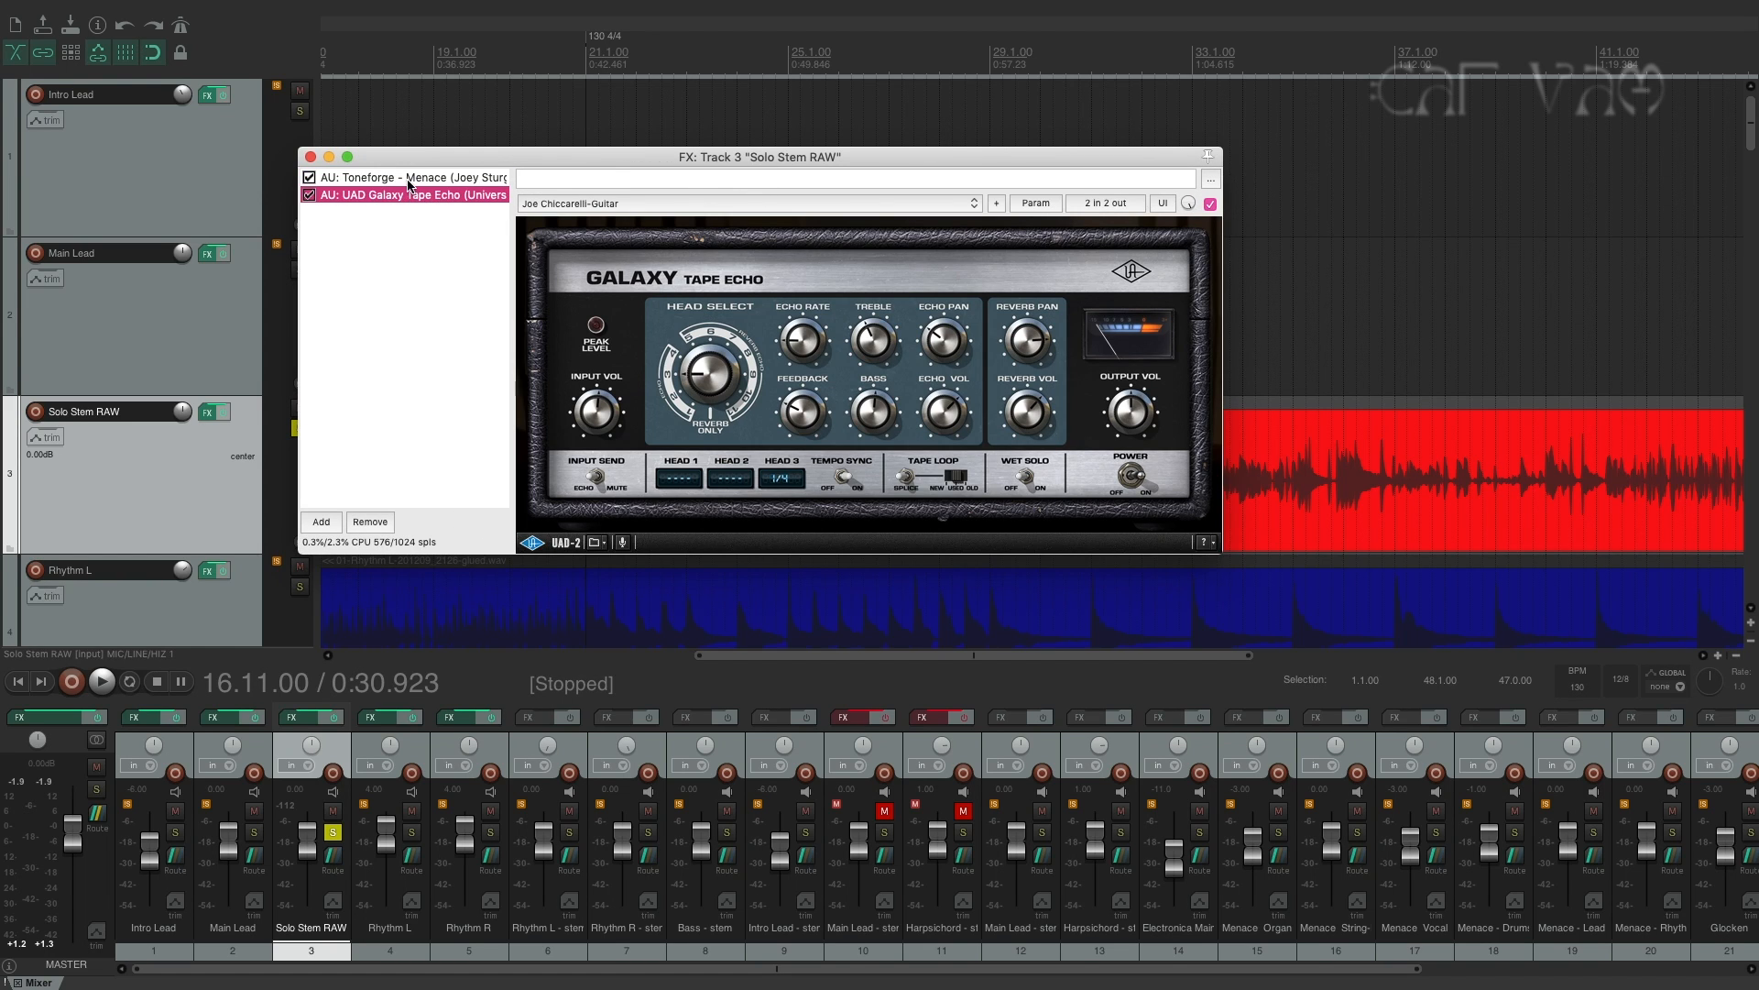
{"action": "left_click", "coordinate": [409, 178]}
{"action": "left_click_drag", "start_coordinate": [559, 153], "coordinate": [563, 198]}
{"action": "left_click_drag", "start_coordinate": [759, 199], "coordinate": [598, 104]}
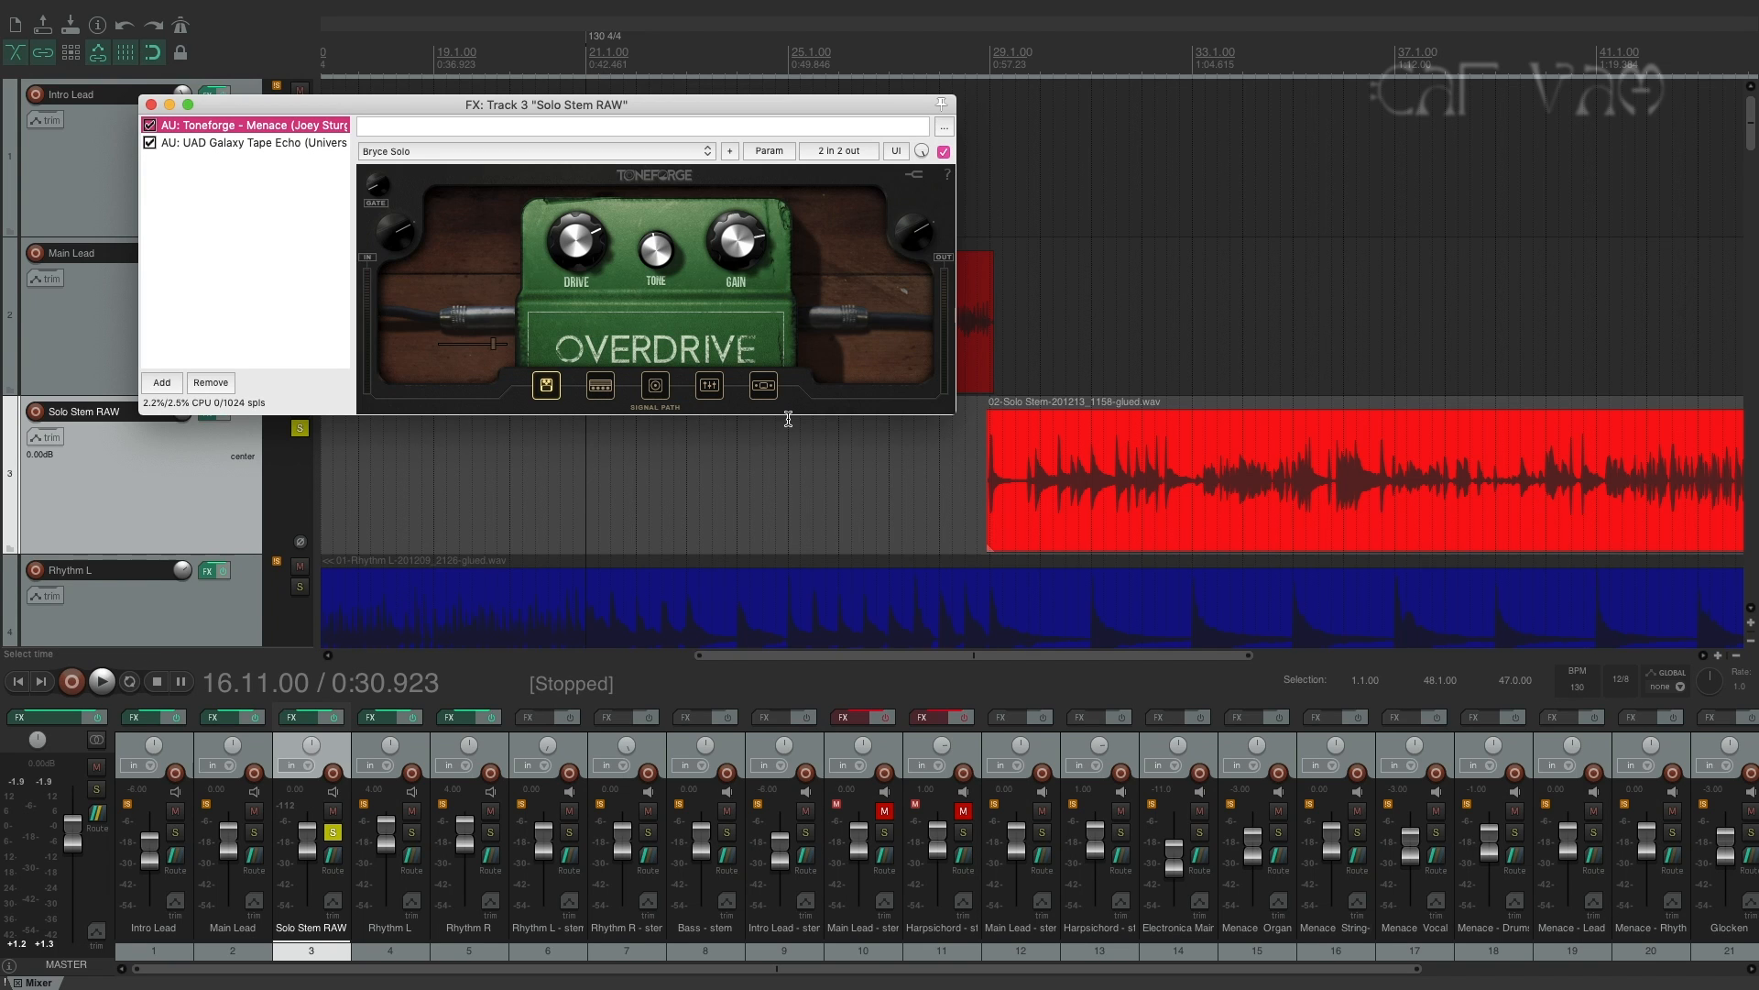
Inspect the limiter, parametric EQ, amp and overdrive stages of Solo Stem RAW's Toneforge Menace.
{"action": "left_click", "coordinate": [767, 386]}
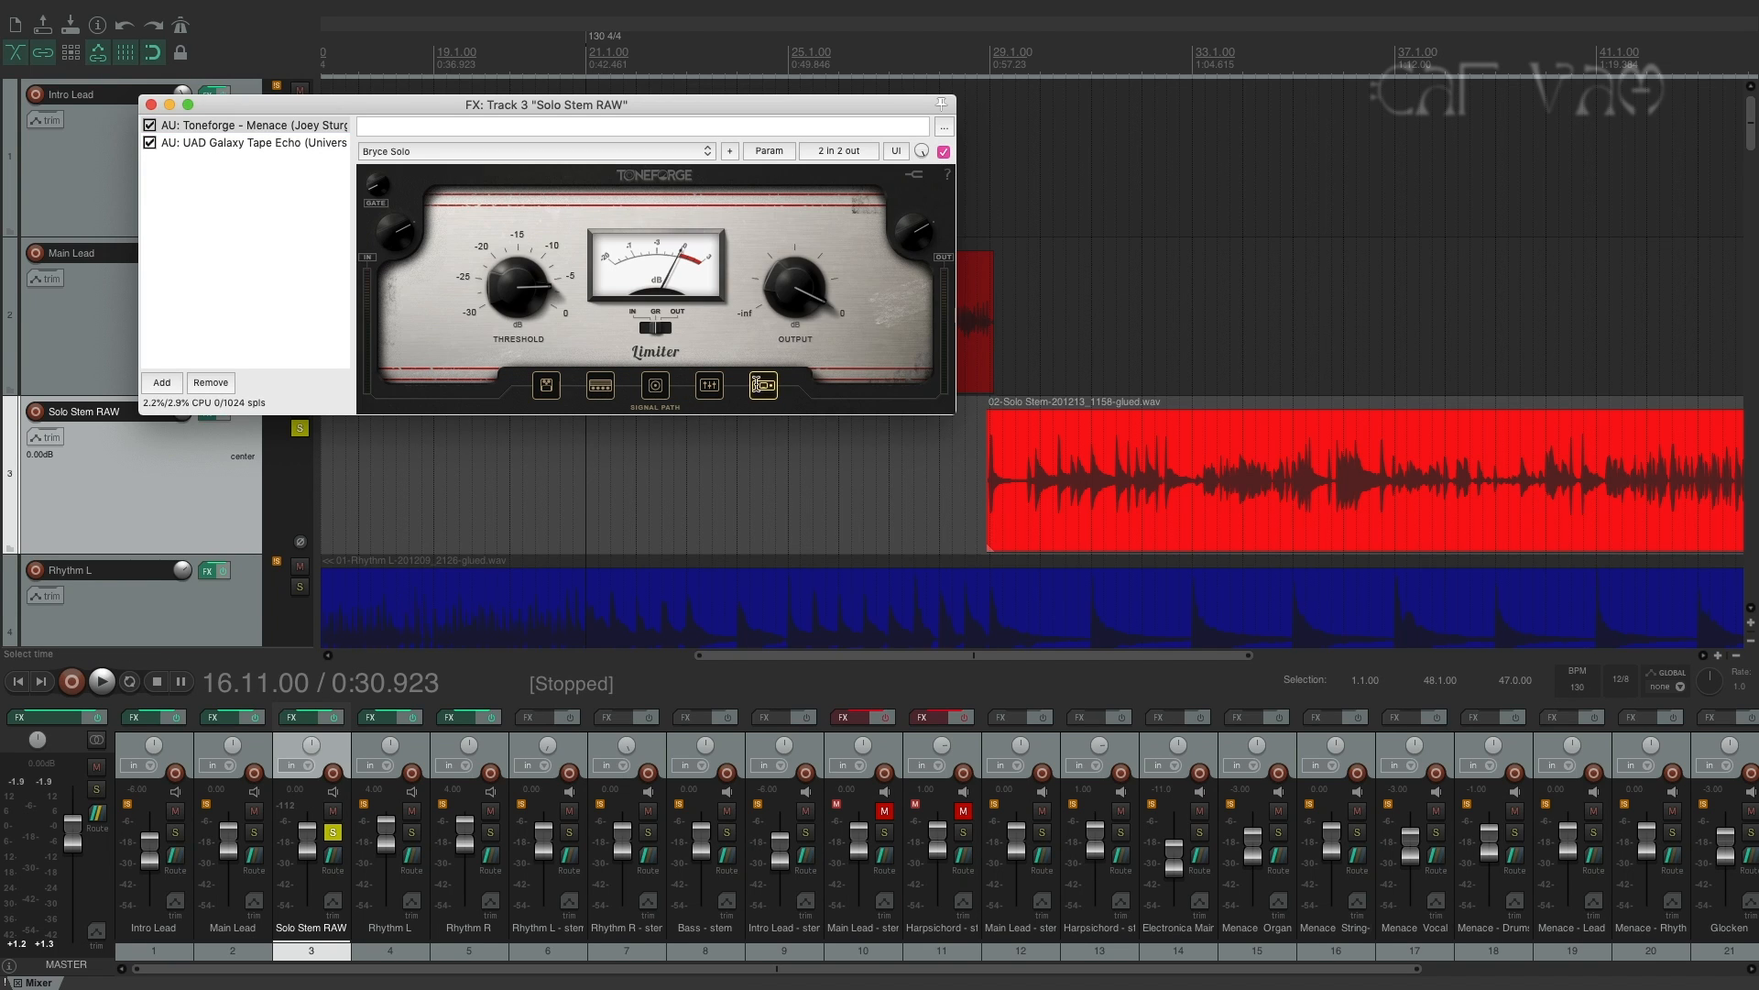
{"action": "left_click", "coordinate": [708, 384]}
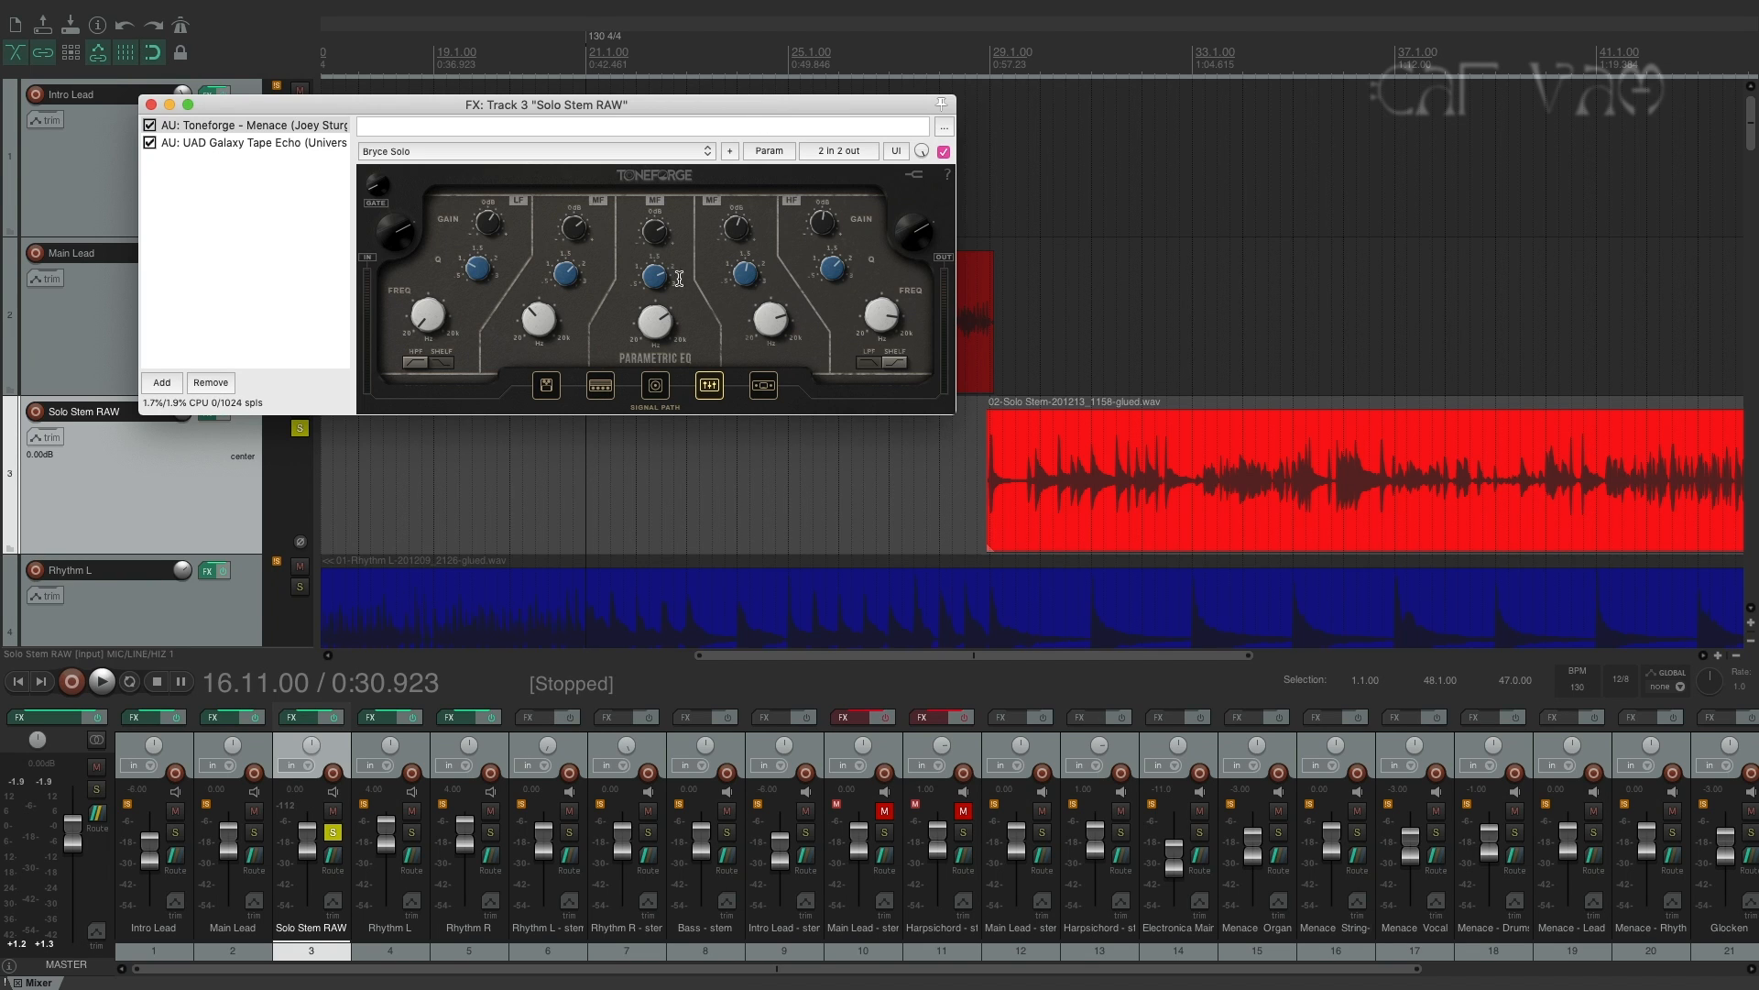
{"action": "left_click", "coordinate": [599, 387]}
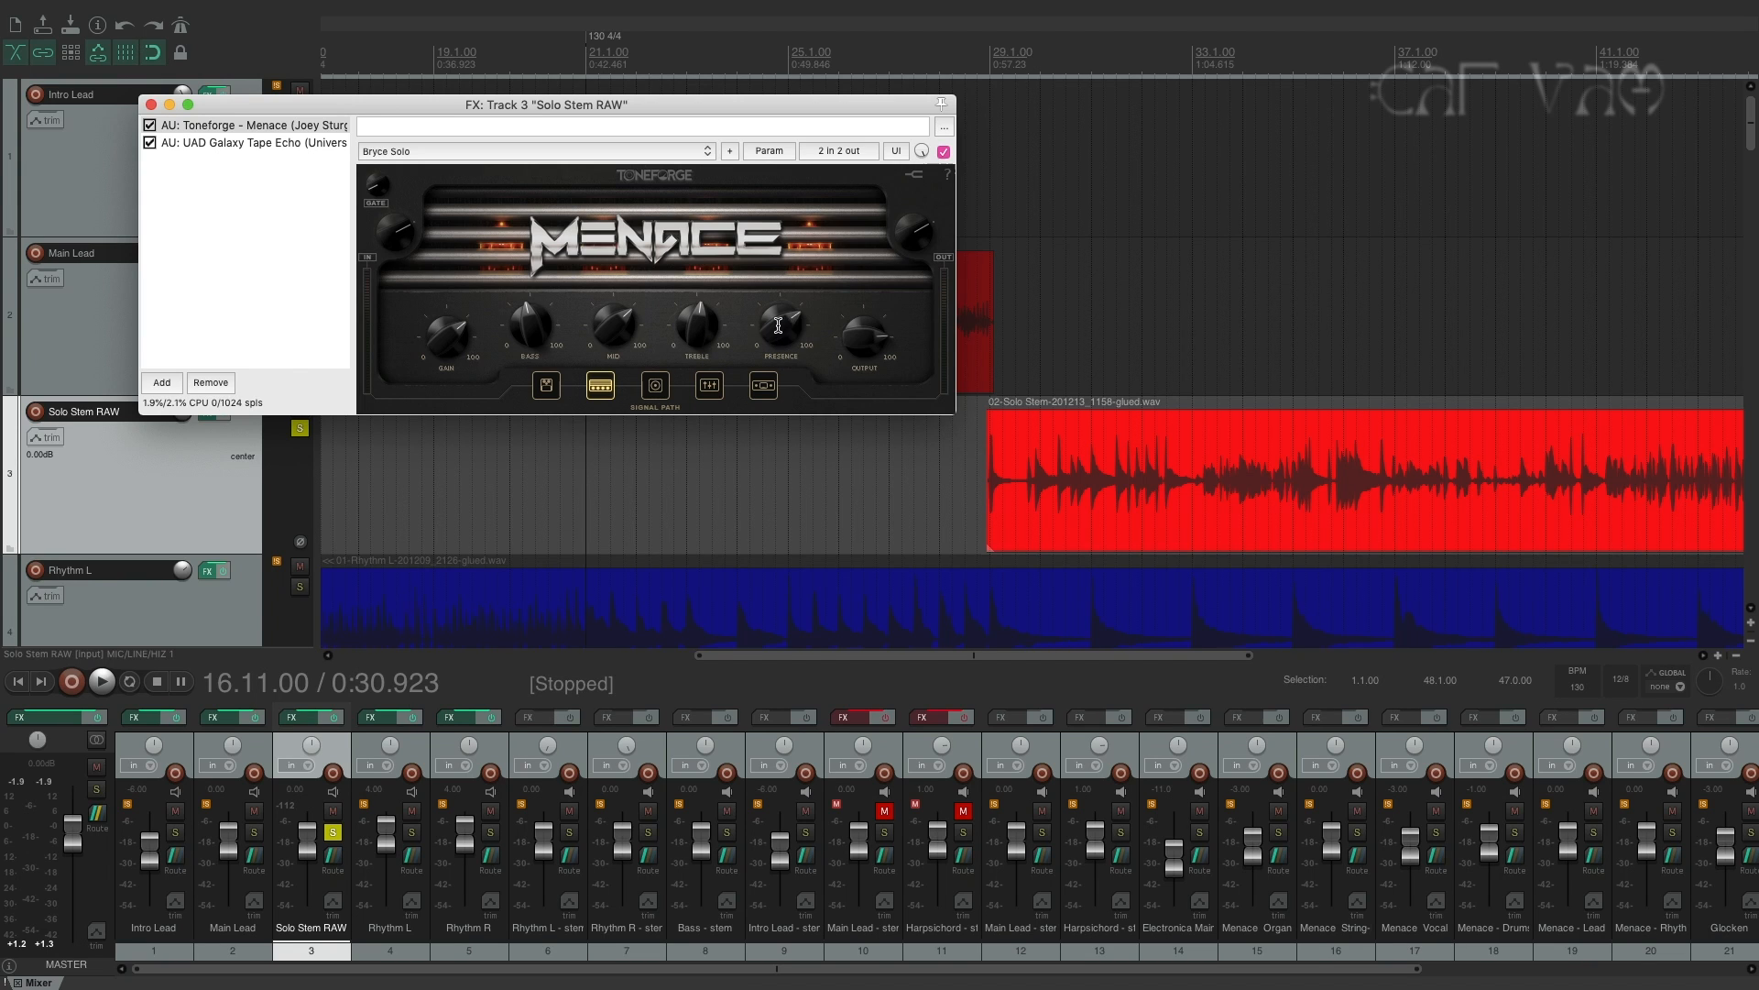
{"action": "left_click", "coordinate": [548, 383]}
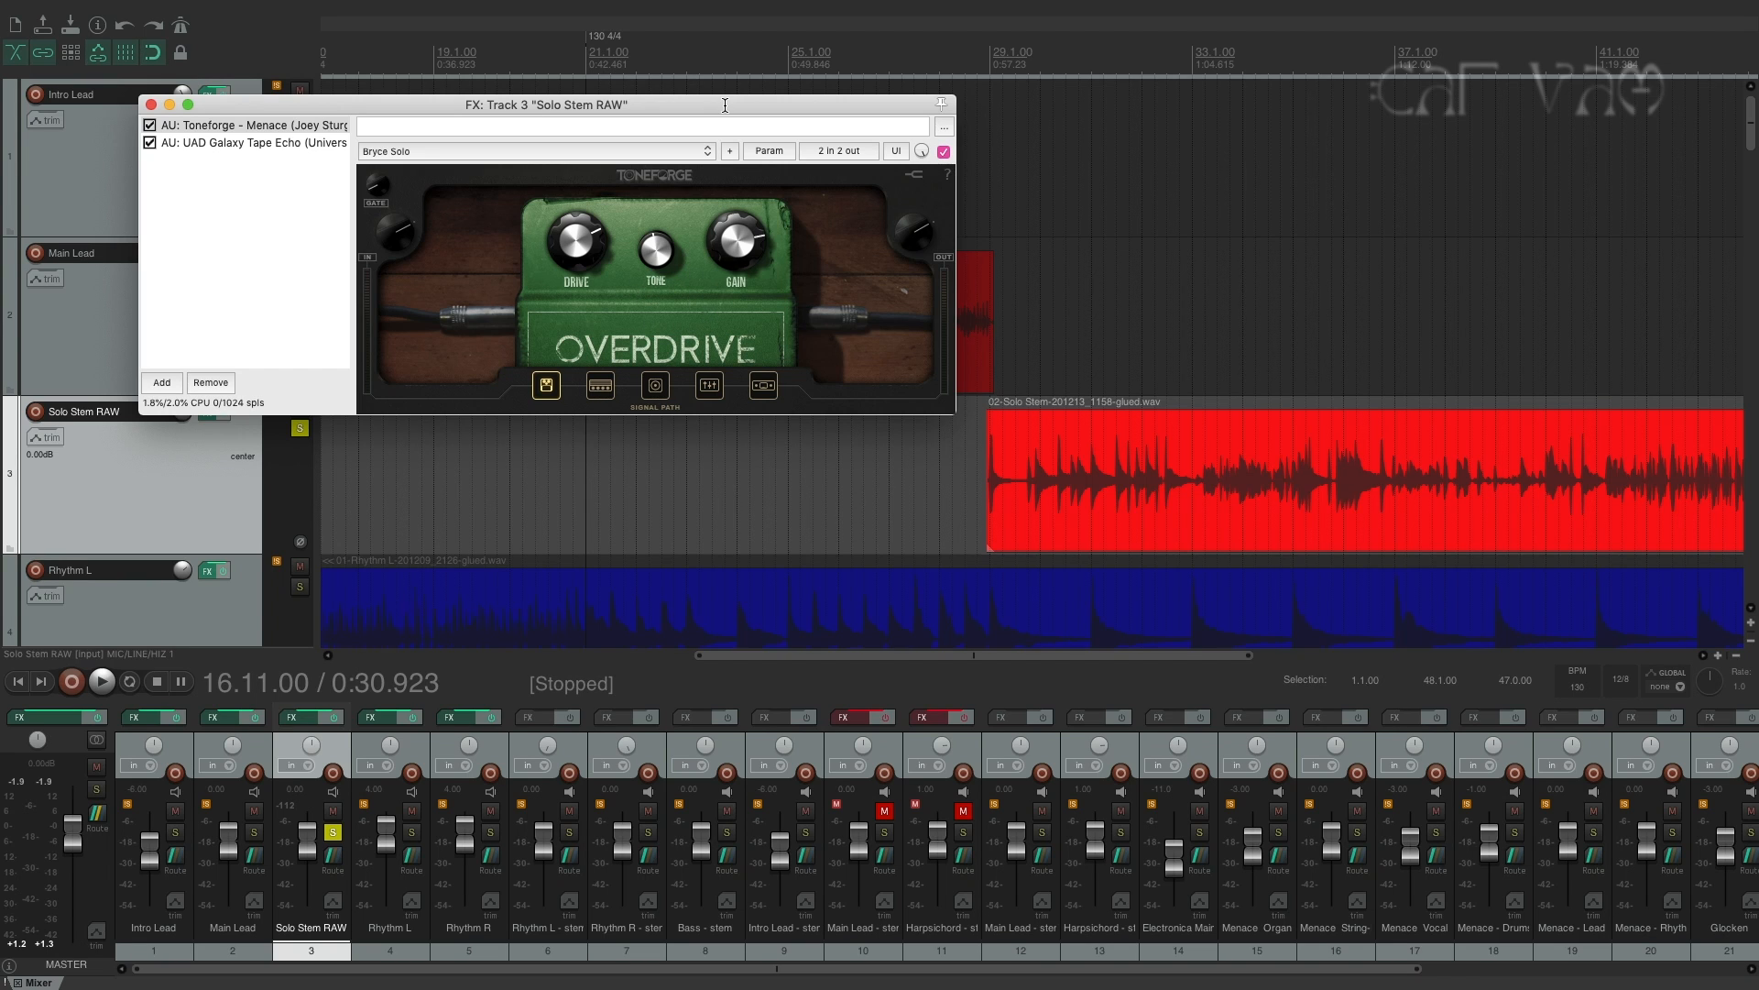
Play the soloed Solo Stem RAW track from 28.3.00 to the end of its clip and stop playback.
{"action": "left_click", "coordinate": [962, 50]}
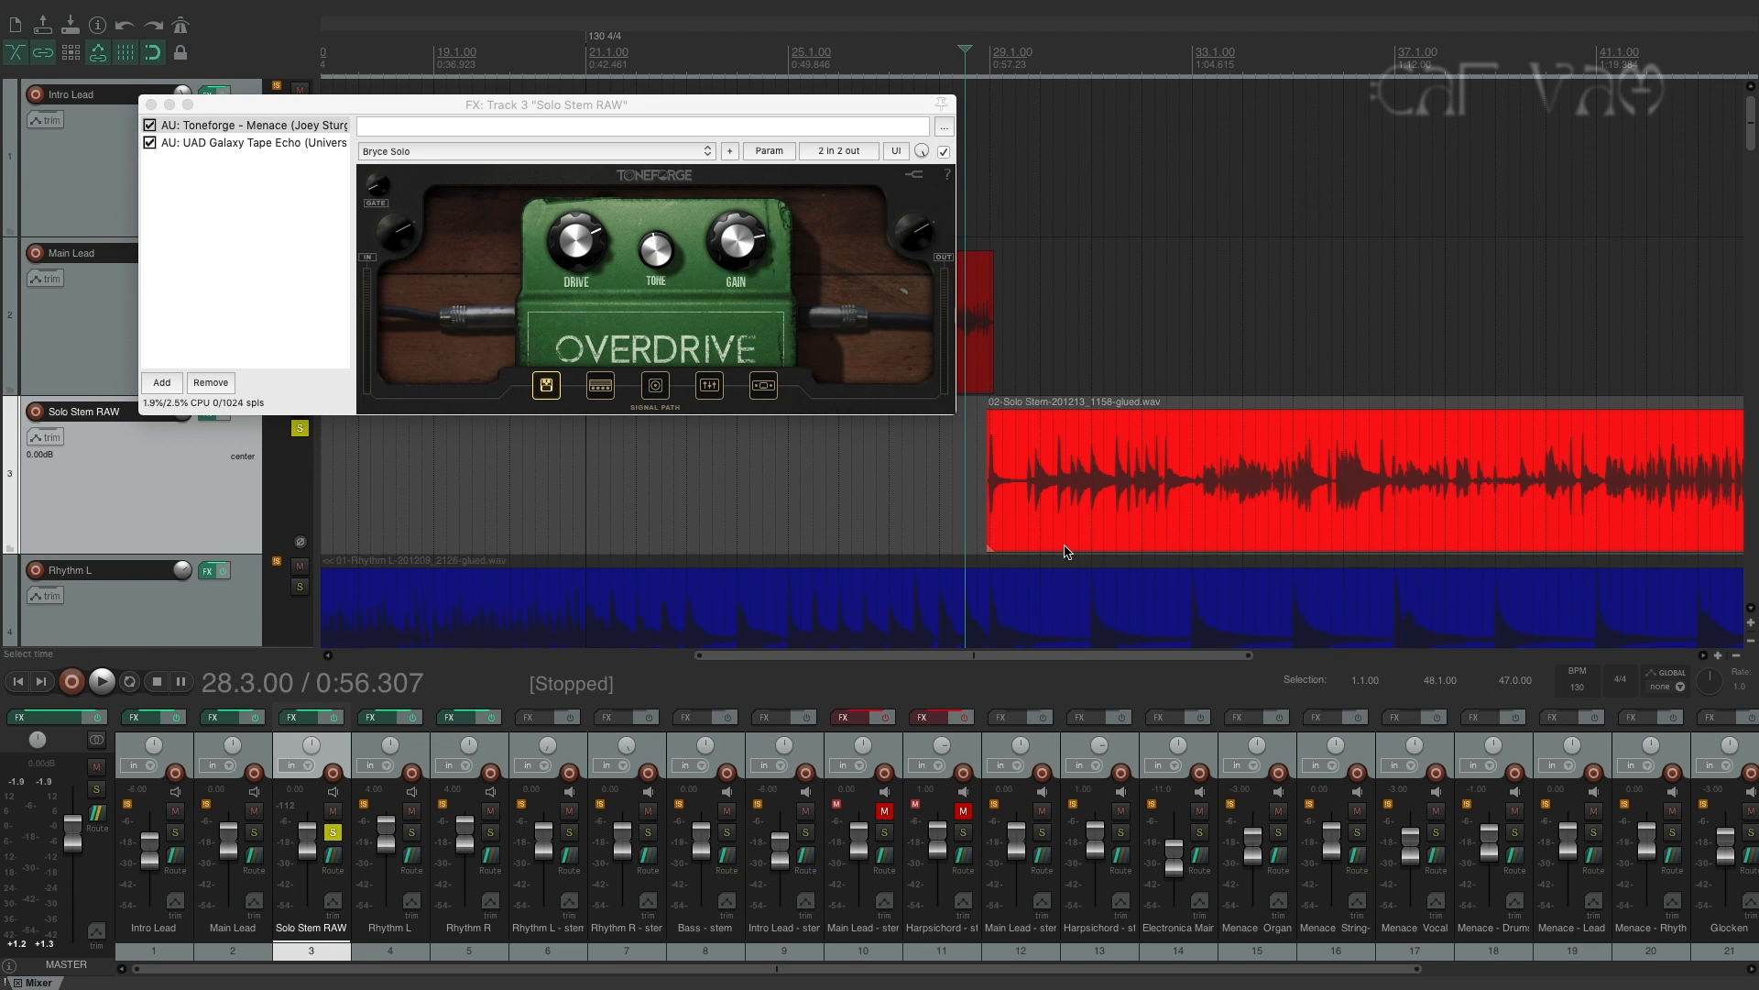
{"action": "left_click_drag", "start_coordinate": [1071, 657], "coordinate": [1086, 657]}
{"action": "key", "text": "space"}
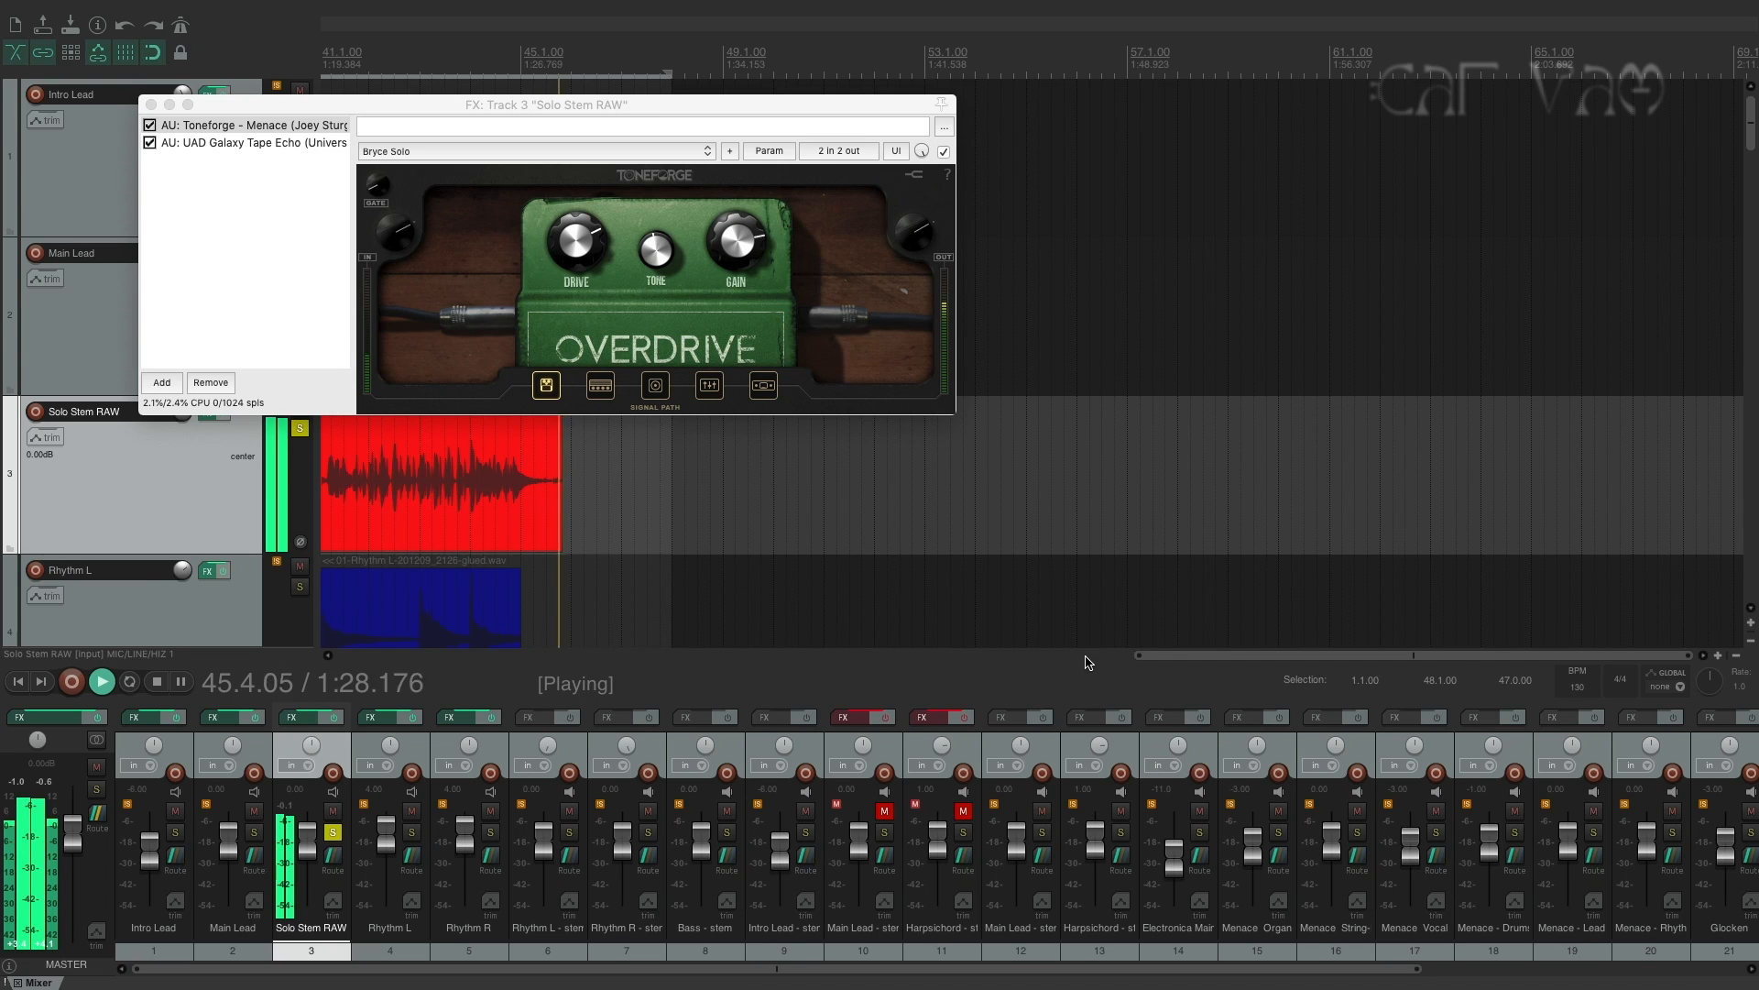
{"action": "key", "text": "space"}
{"action": "left_click_drag", "start_coordinate": [1085, 656], "coordinate": [873, 657]}
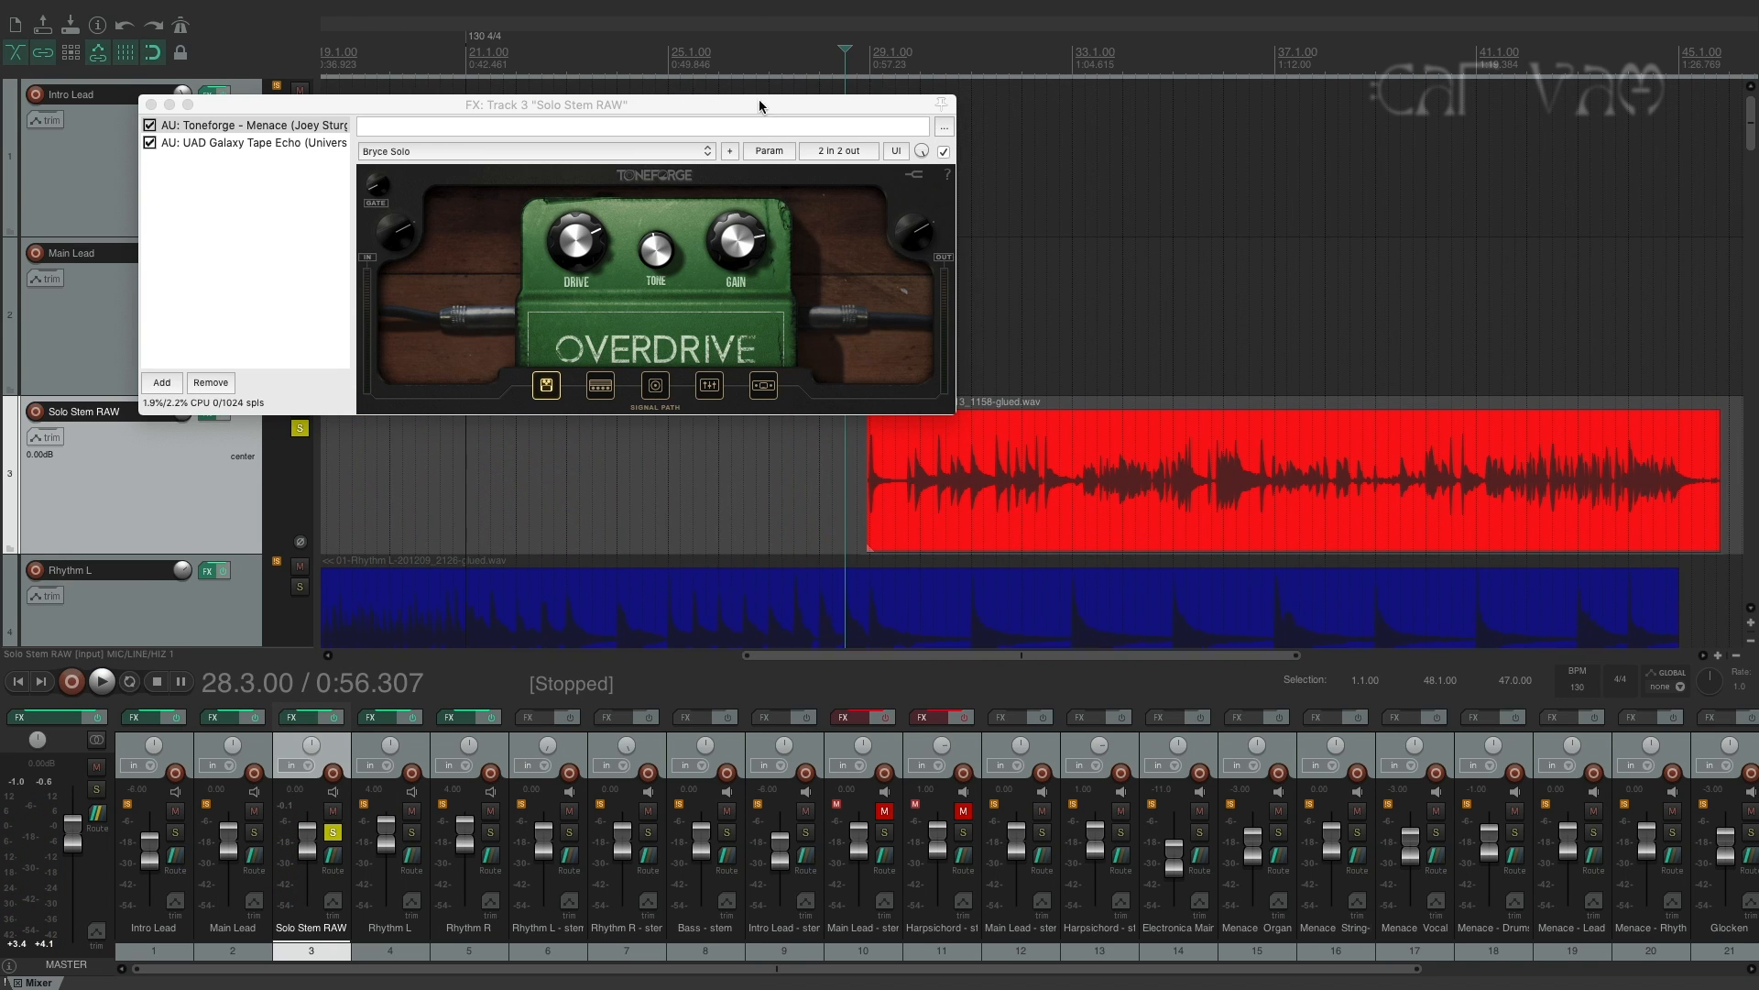